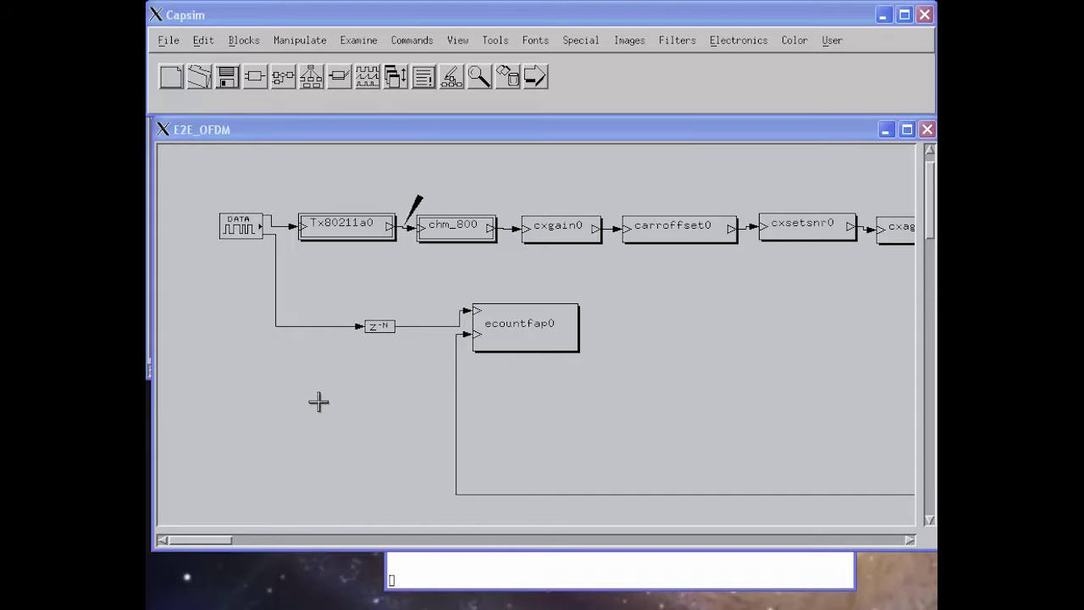
# - Go down one level into the Tx80211a0 transmitter block to view its internal diagram
pyautogui.click(241, 228)
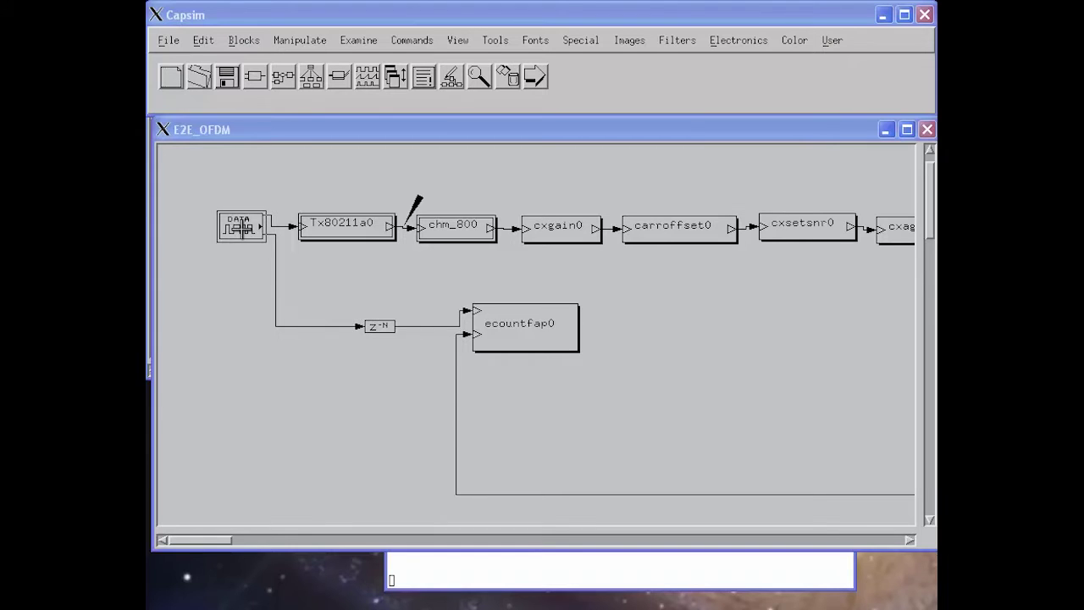
pyautogui.click(359, 223)
pyautogui.rightClick(359, 223)
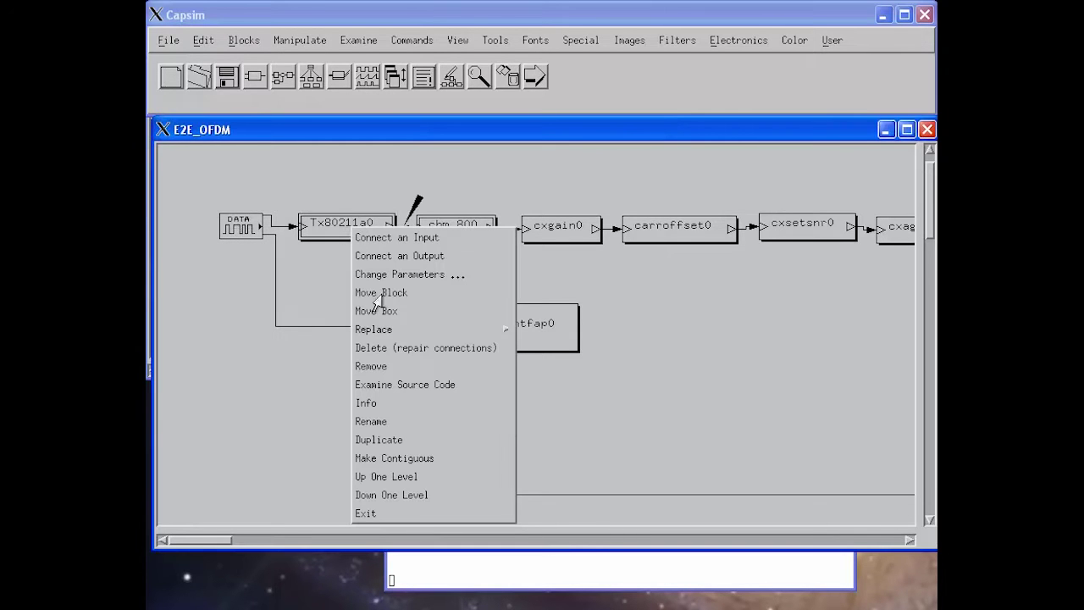
pyautogui.click(428, 497)
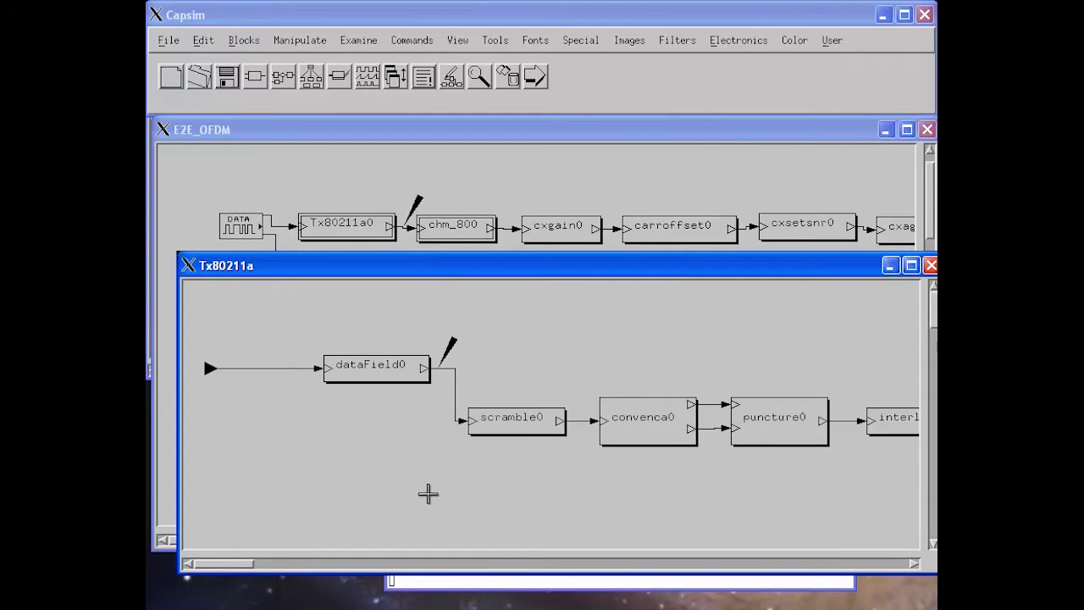
pyautogui.moveTo(225, 566); pyautogui.dragTo(287, 569)
# - Back in E2E_OFDM, review chm_800's parameters (Delay Spread 60 ns, seed 1487230) and cancel
pyautogui.click(466, 173)
pyautogui.click(468, 225)
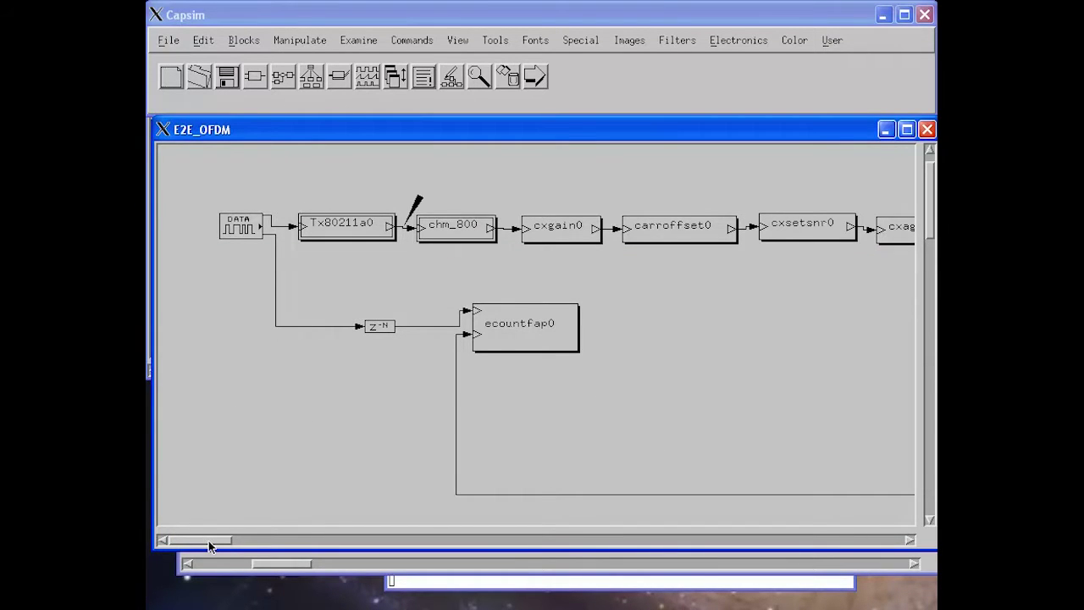
pyautogui.rightClick(460, 233)
pyautogui.click(465, 280)
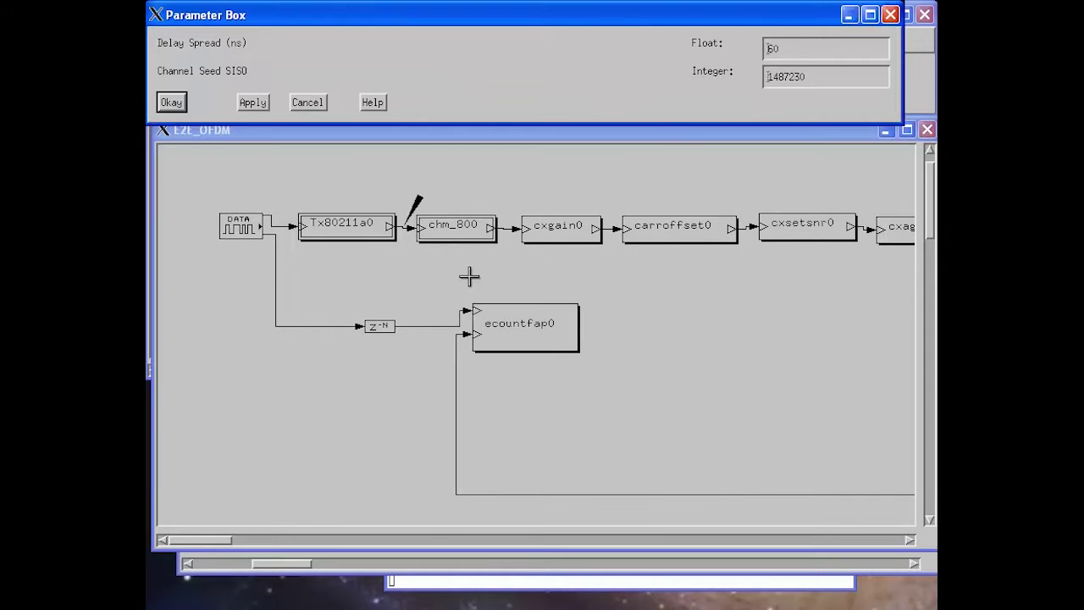
pyautogui.click(308, 102)
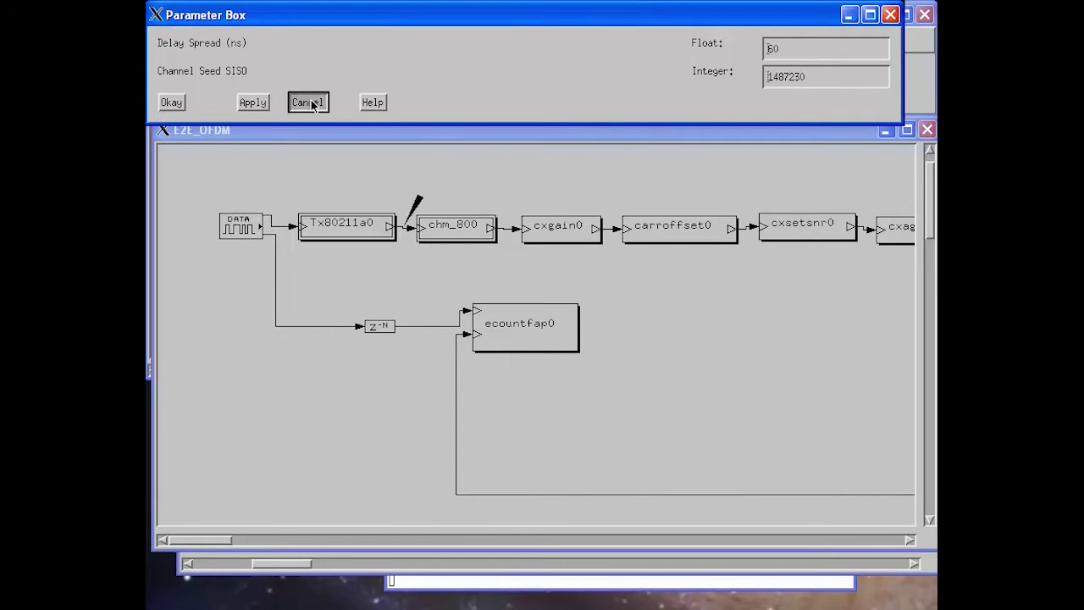
pyautogui.moveTo(219, 540); pyautogui.dragTo(353, 539)
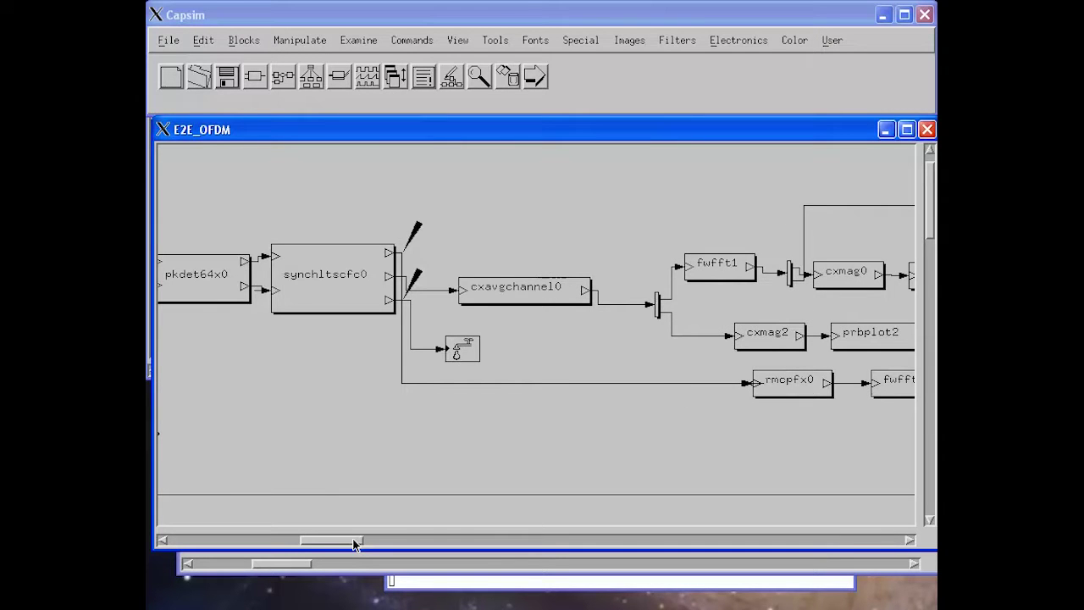
pyautogui.moveTo(353, 544); pyautogui.dragTo(382, 541)
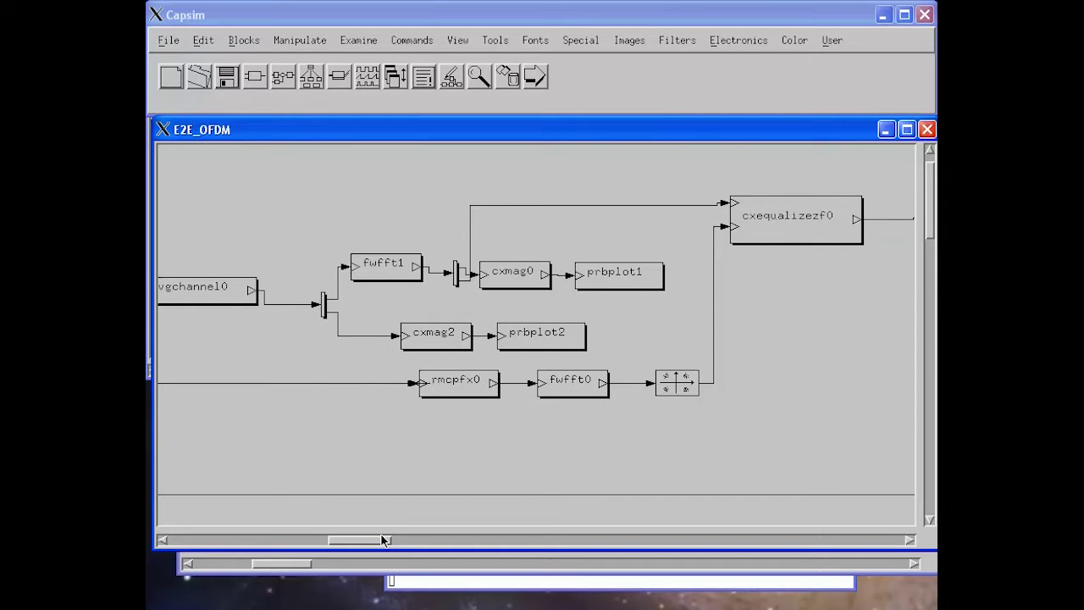
pyautogui.moveTo(382, 540); pyautogui.dragTo(435, 539)
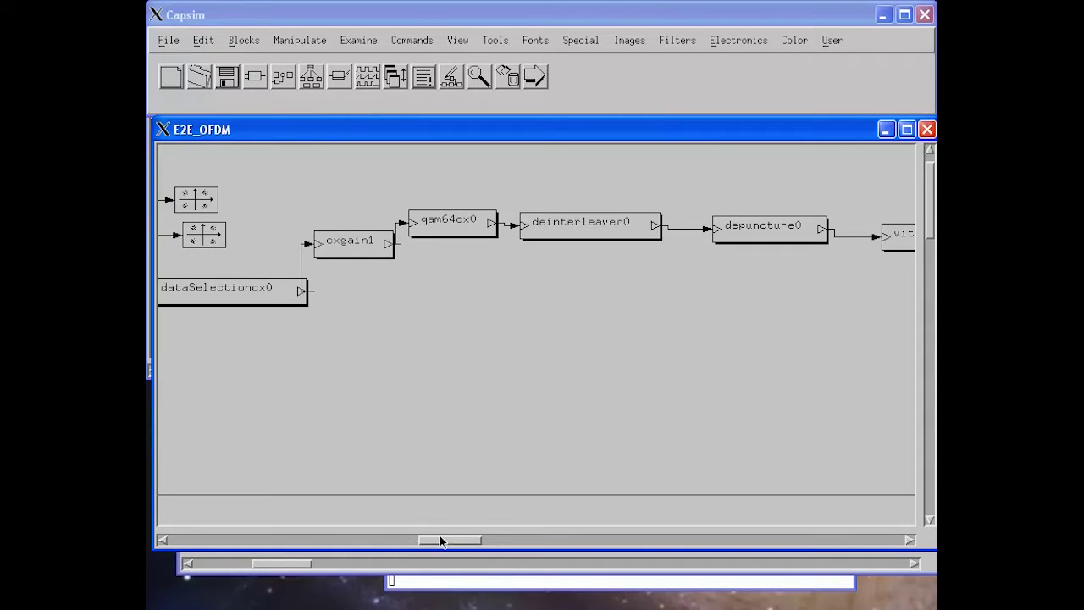
pyautogui.moveTo(440, 536); pyautogui.dragTo(171, 549)
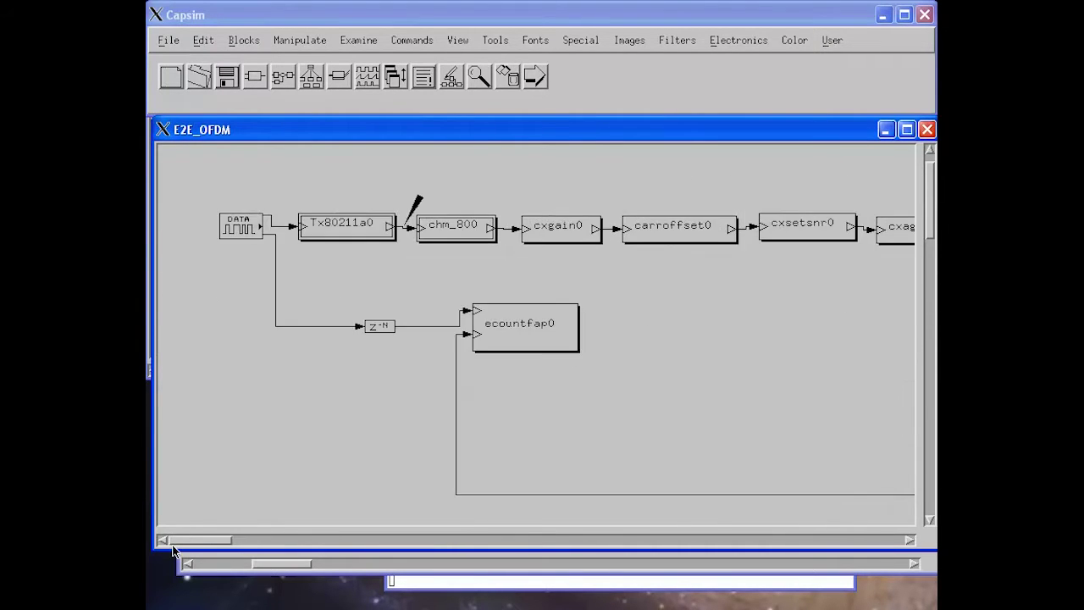
# - Run the simulation and inspect the Track_Applied, Equalized and Mag cxmag0:0 plots, closing the latter two
pyautogui.click(537, 77)
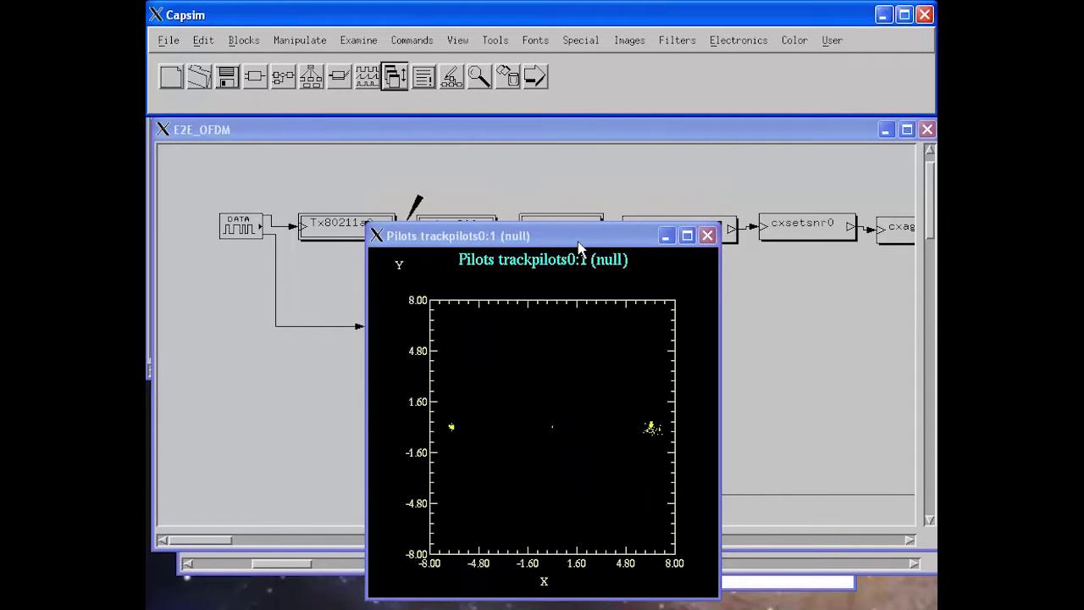
pyautogui.moveTo(575, 237); pyautogui.dragTo(590, 246)
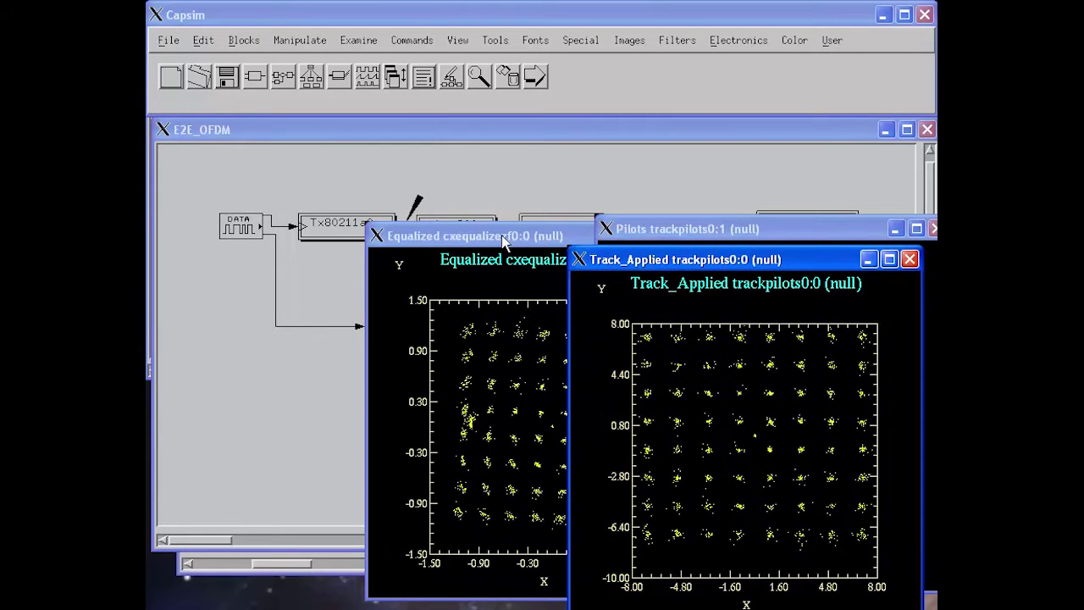
pyautogui.click(505, 239)
pyautogui.click(707, 235)
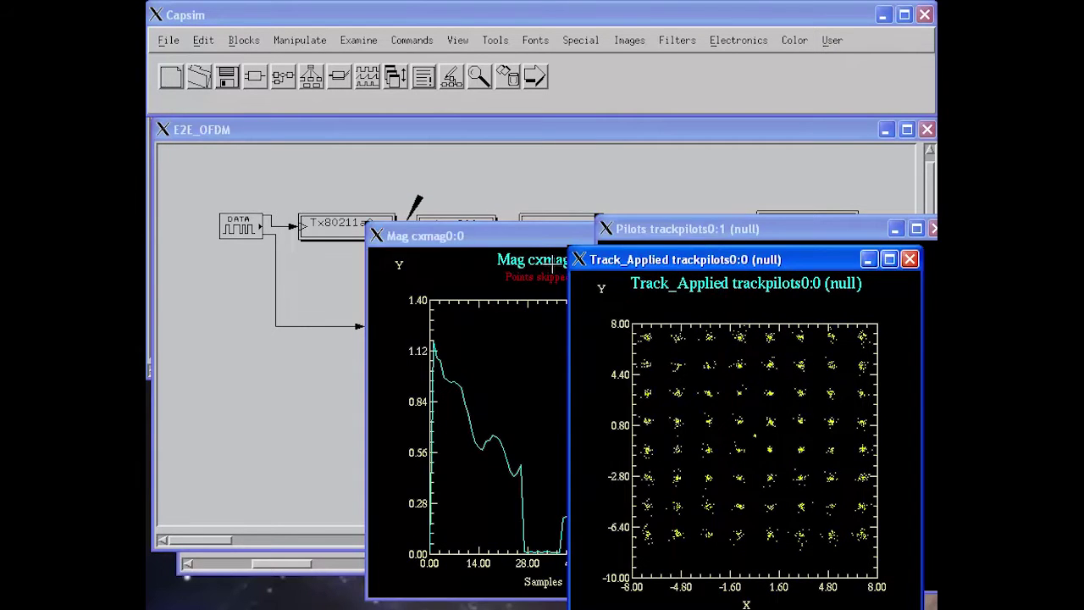
pyautogui.click(605, 240)
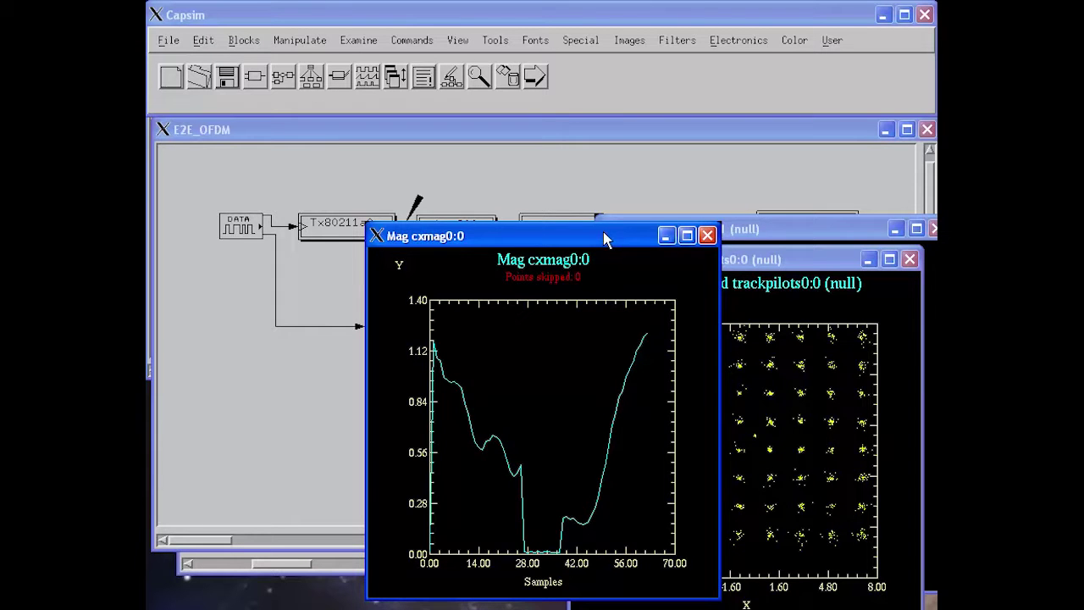
pyautogui.click(707, 235)
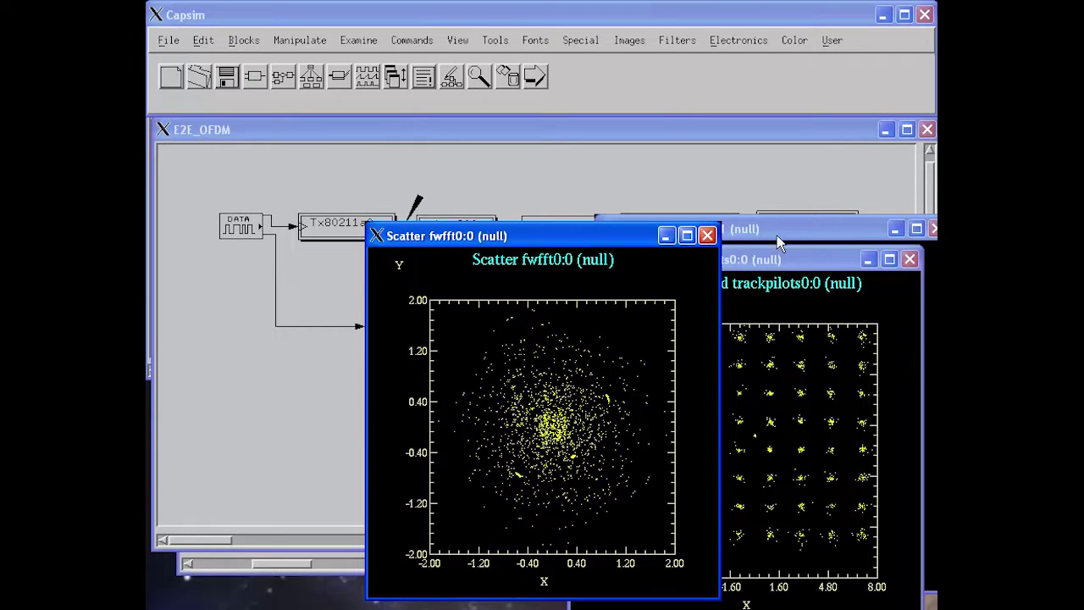
pyautogui.moveTo(774, 259); pyautogui.dragTo(767, 227)
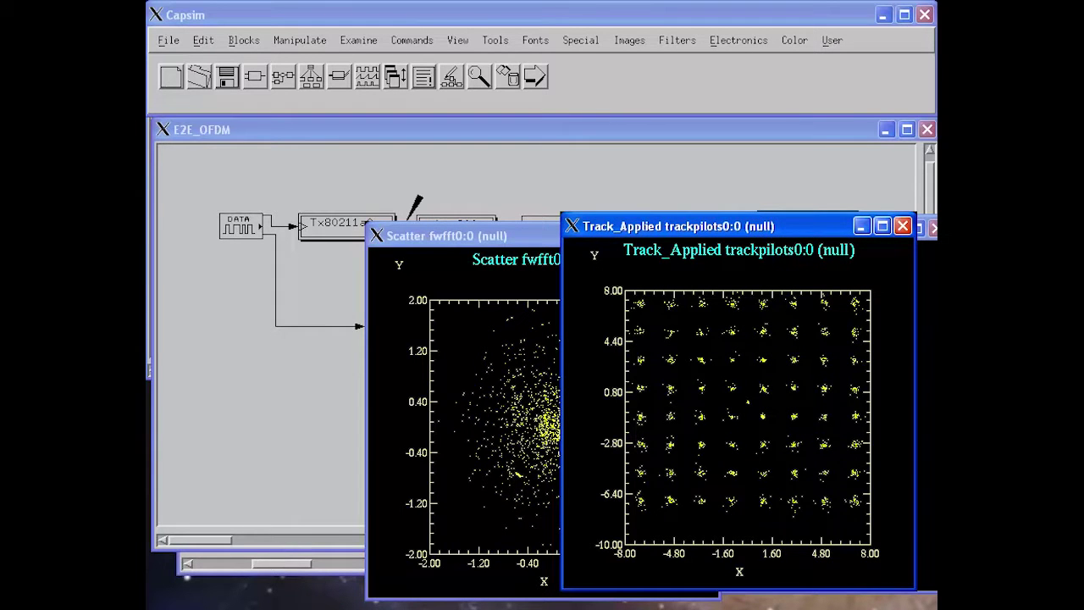
# - Delete all plot curves, rerun the simulation and close the Pilots trackpilots0:1 plot
pyautogui.click(511, 83)
pyautogui.click(181, 102)
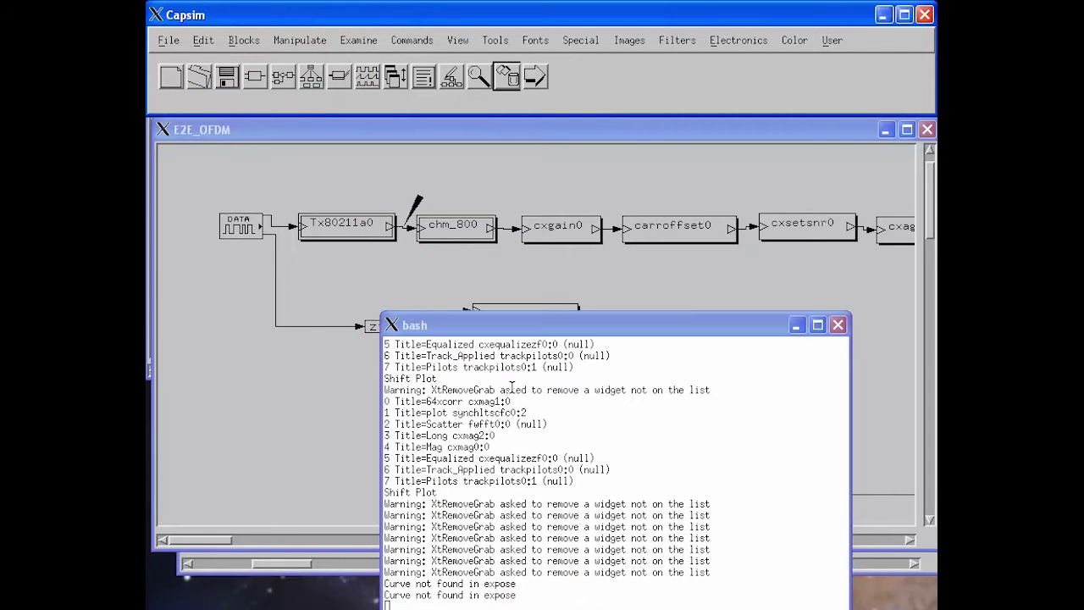
pyautogui.click(550, 206)
pyautogui.click(541, 76)
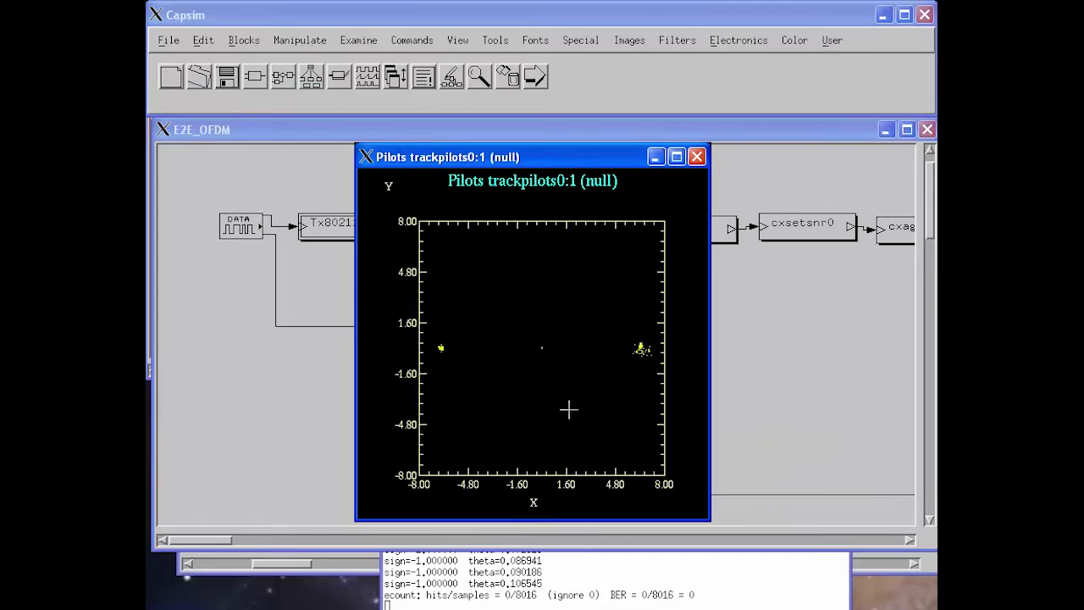
pyautogui.click(697, 160)
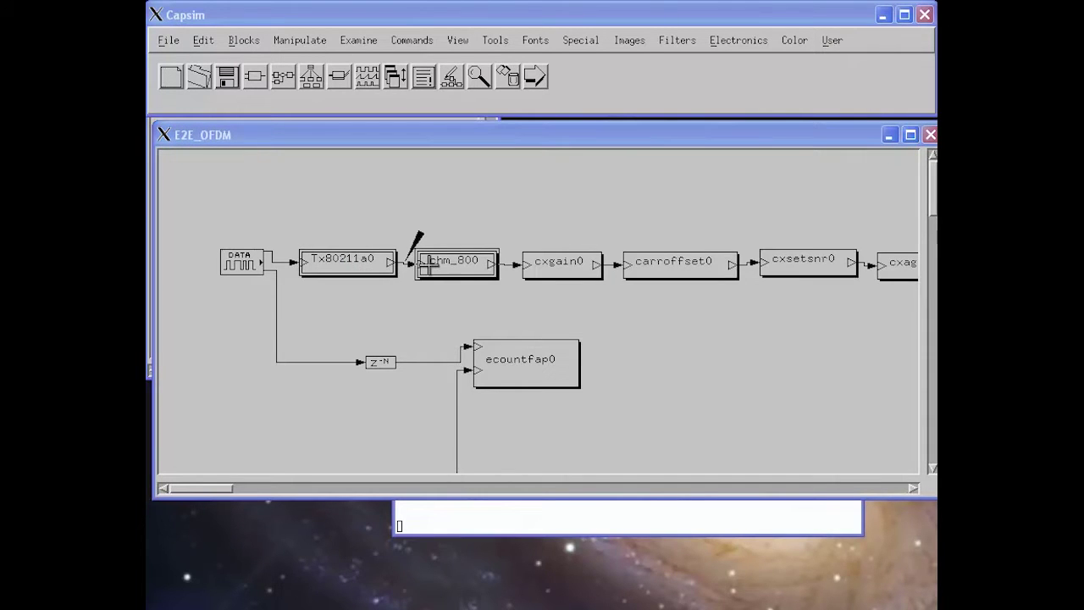
# - Check cxsetsnr0's parameters unchanged, rerun the simulation and close the Pilots plot
pyautogui.rightClick(793, 265)
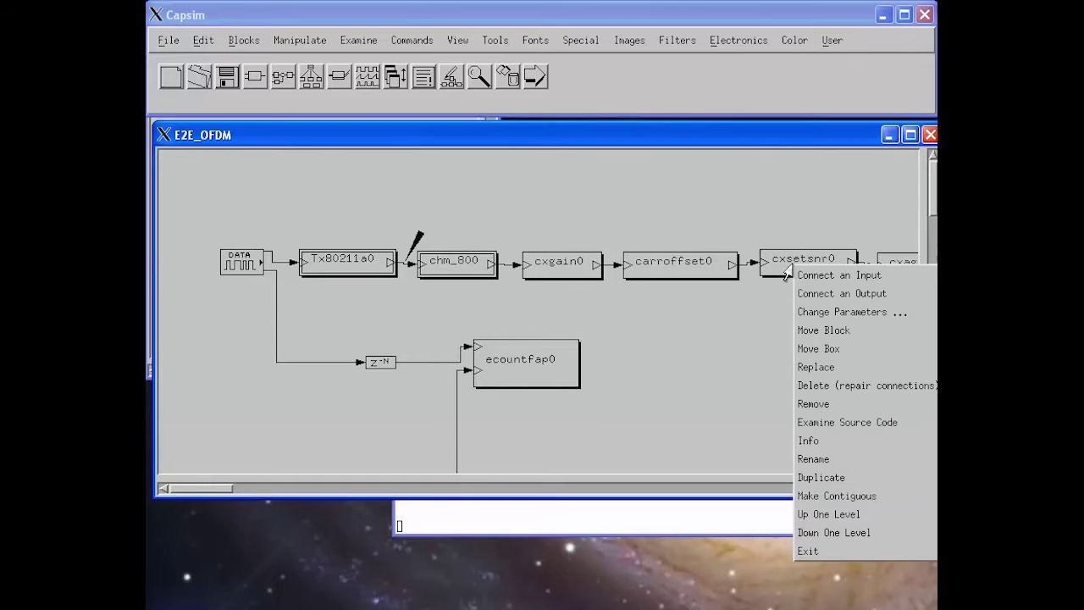
pyautogui.click(808, 311)
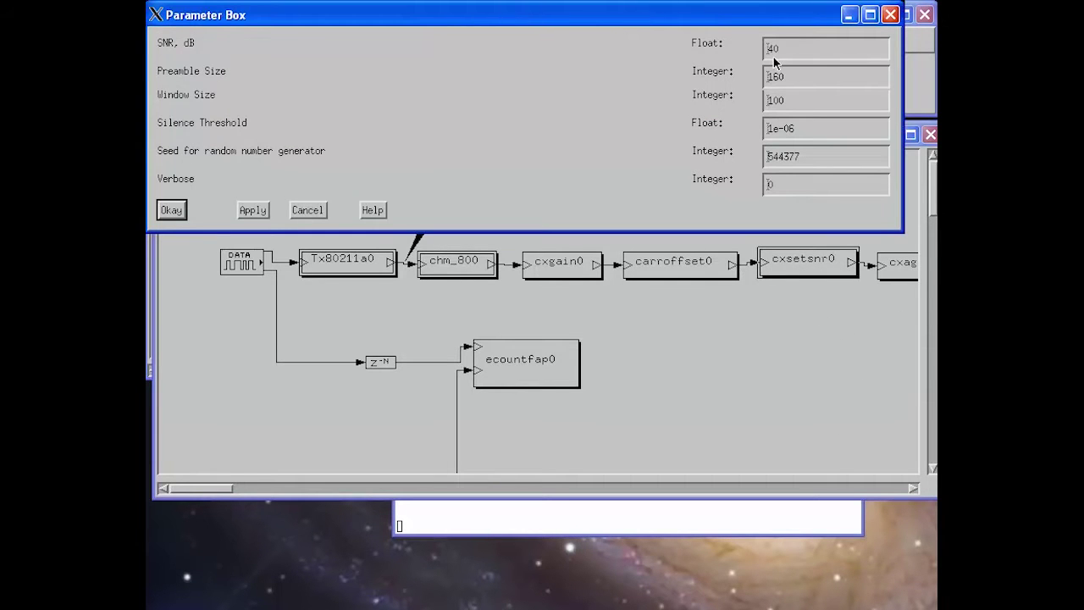
pyautogui.click(308, 210)
pyautogui.click(535, 78)
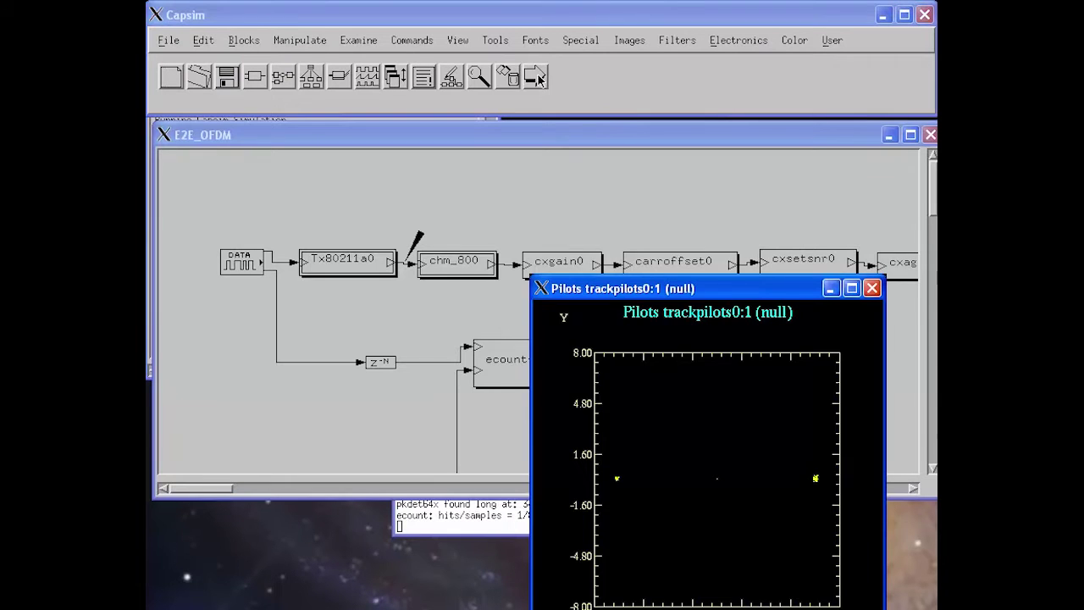
pyautogui.click(873, 288)
pyautogui.click(775, 233)
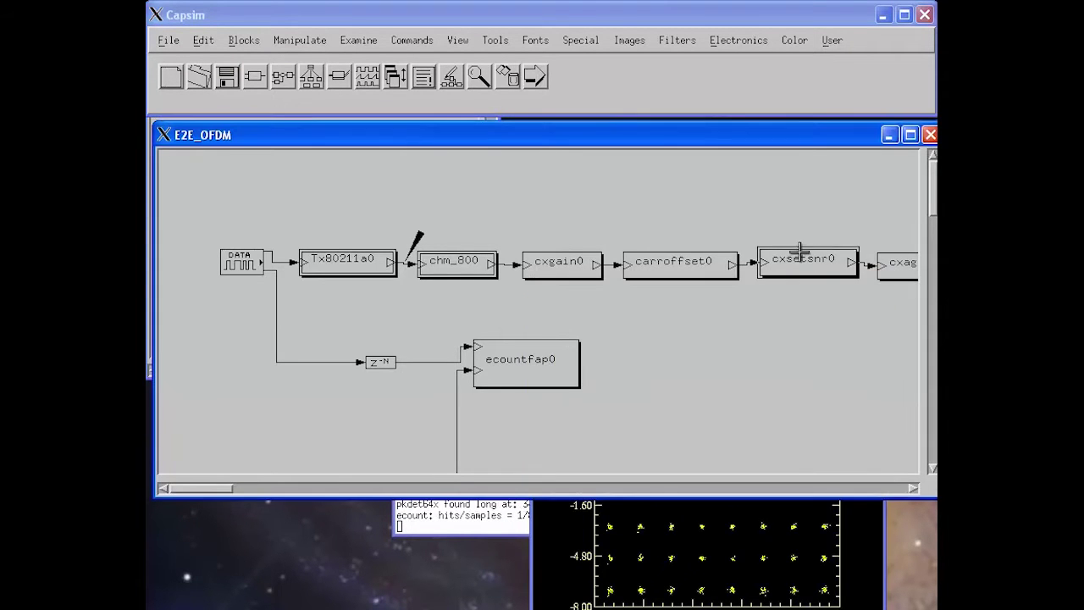
# - Set cxsetsnr0's SNR from 40 to 34 dB and rerun to view the new constellation plots
pyautogui.rightClick(833, 263)
pyautogui.click(857, 310)
pyautogui.moveTo(788, 49); pyautogui.dragTo(756, 49)
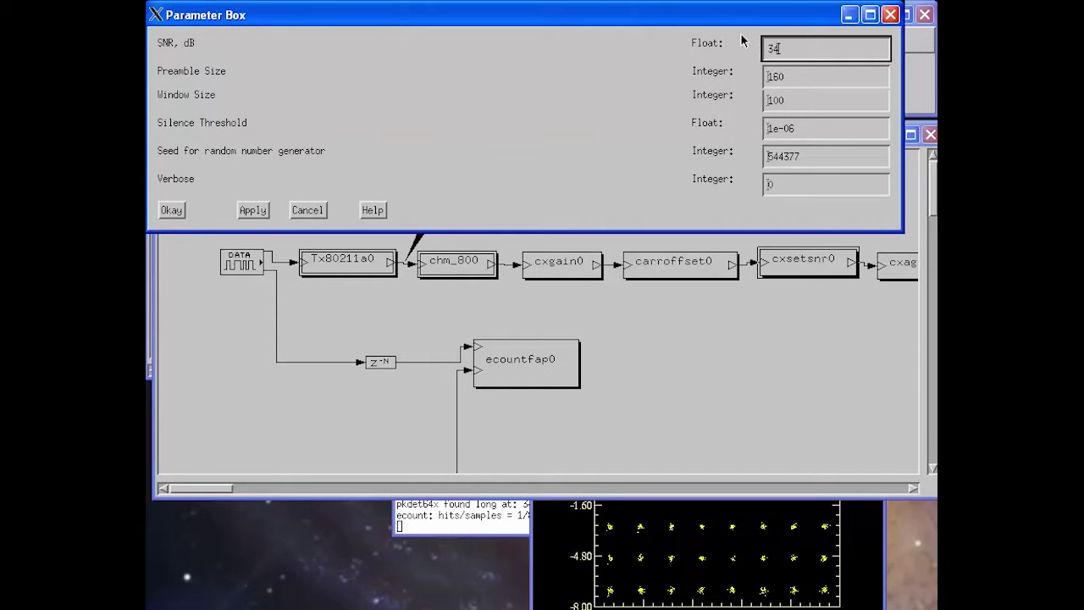
pyautogui.click(170, 211)
pyautogui.click(535, 77)
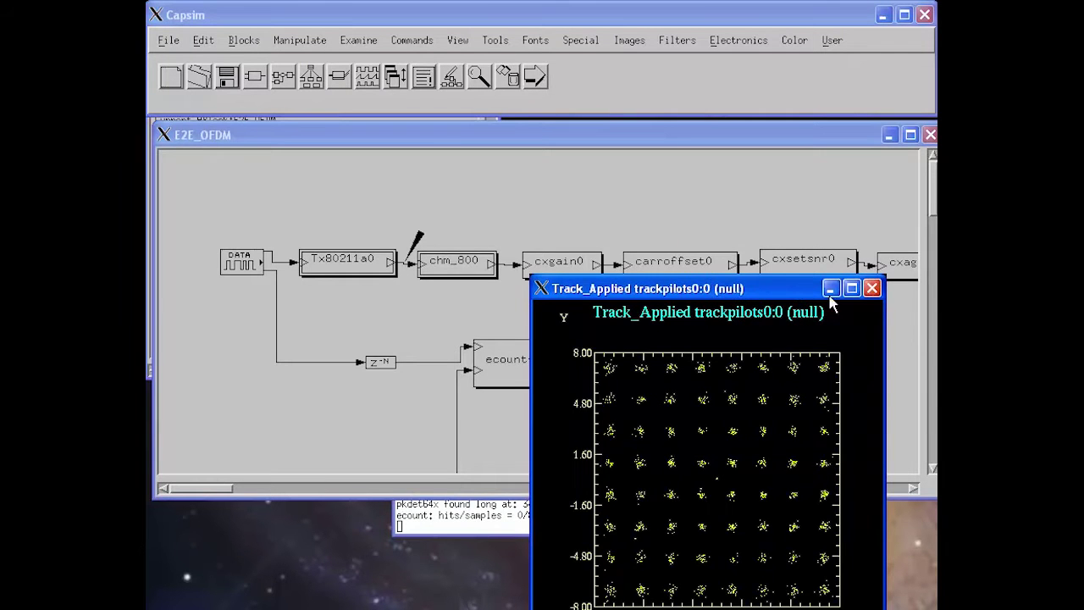
pyautogui.moveTo(791, 289); pyautogui.dragTo(437, 296)
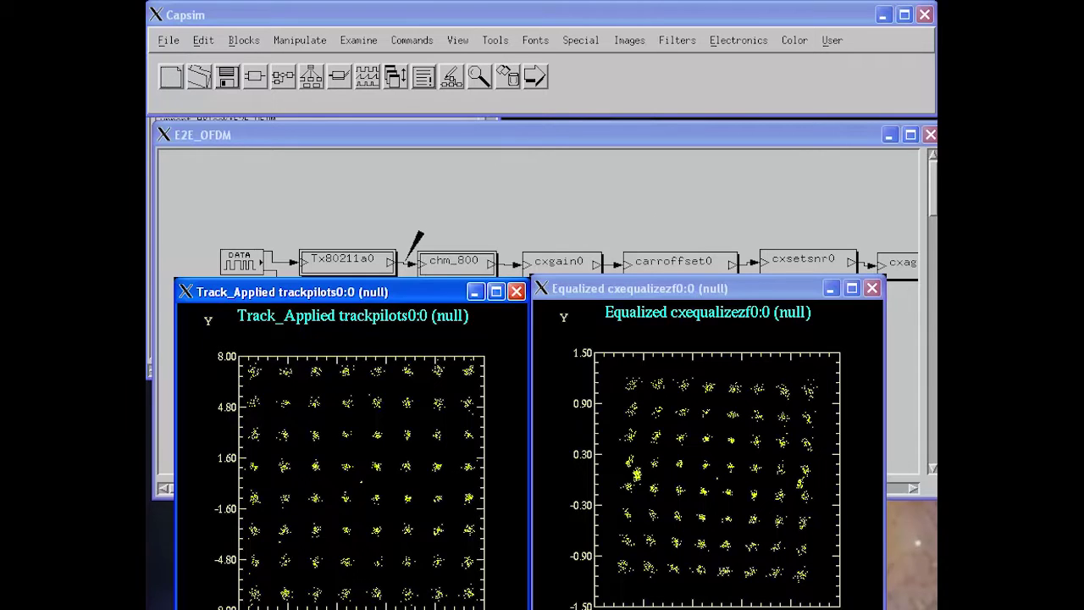
pyautogui.click(794, 214)
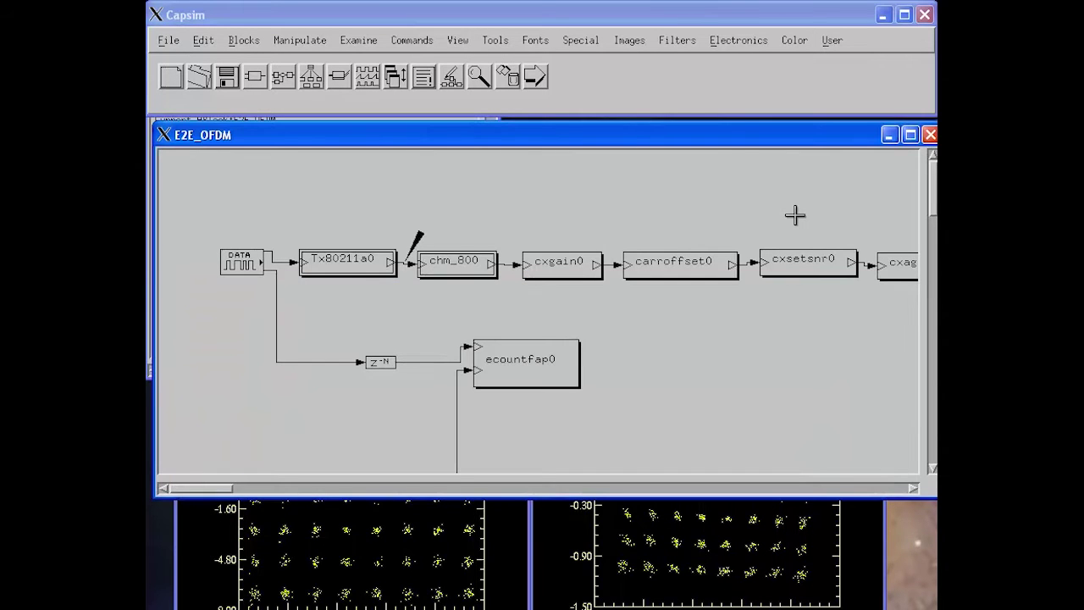
# - Set cxsetsnr0's SNR to 28 dB, run the link and close the pilots plot
pyautogui.click(811, 261)
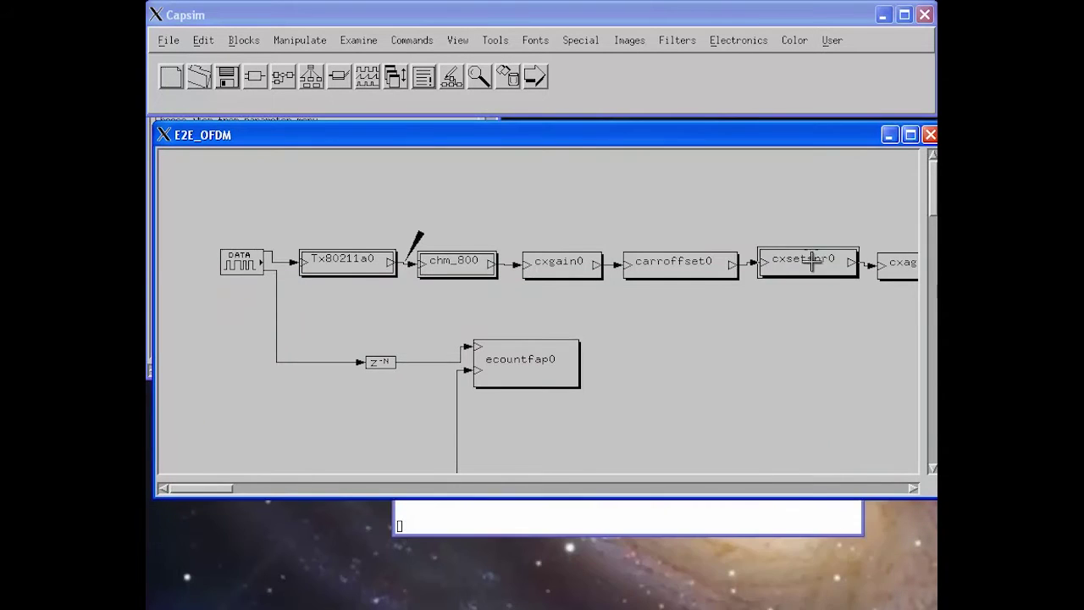
pyautogui.rightClick(812, 260)
pyautogui.click(811, 312)
pyautogui.doubleClick(774, 49)
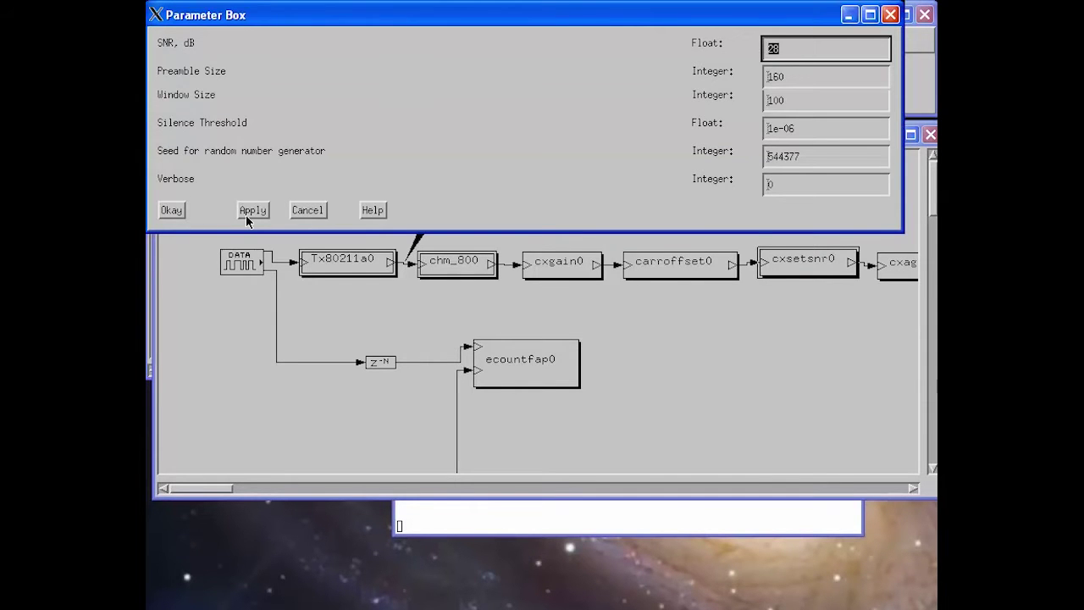
pyautogui.click(181, 212)
pyautogui.click(541, 79)
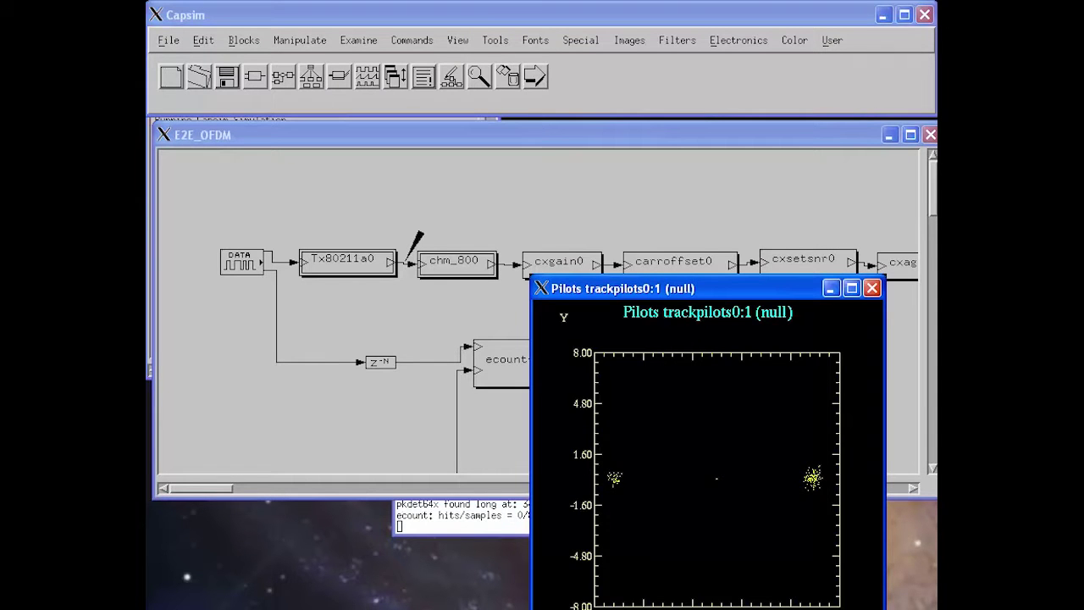
pyautogui.click(871, 288)
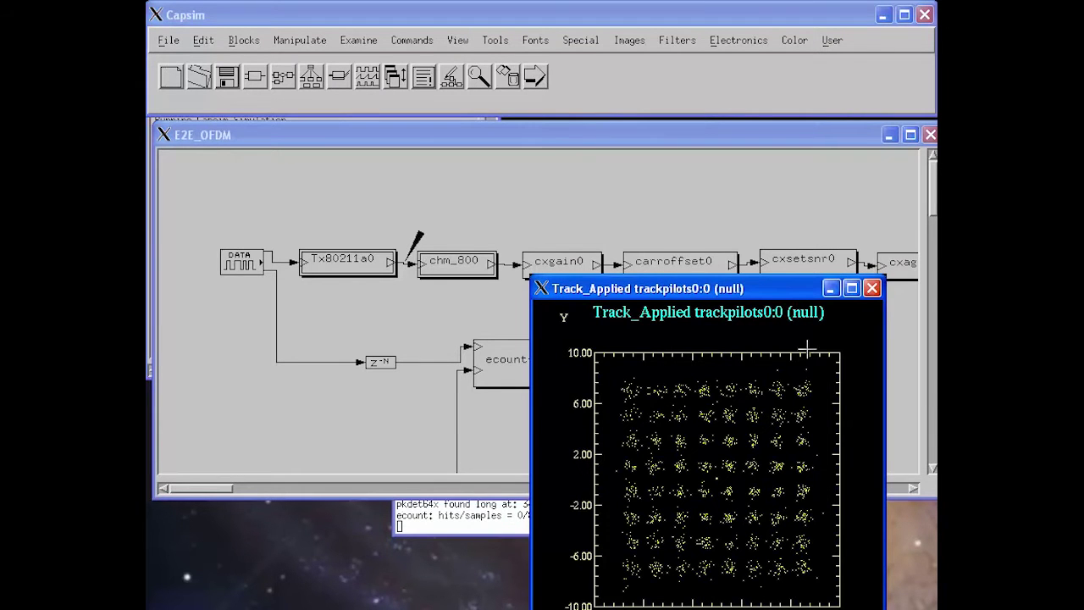
# - Delete all plotted curves, rerun the simulation and check the log for BER 0/8016
pyautogui.click(507, 75)
pyautogui.click(185, 96)
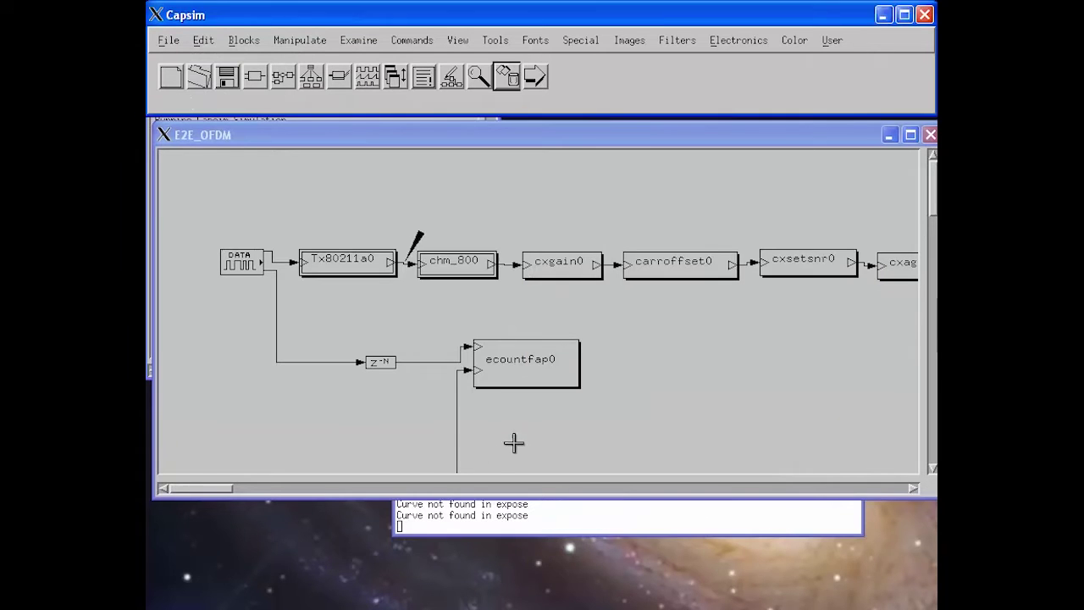
pyautogui.click(559, 502)
pyautogui.click(387, 210)
pyautogui.click(535, 76)
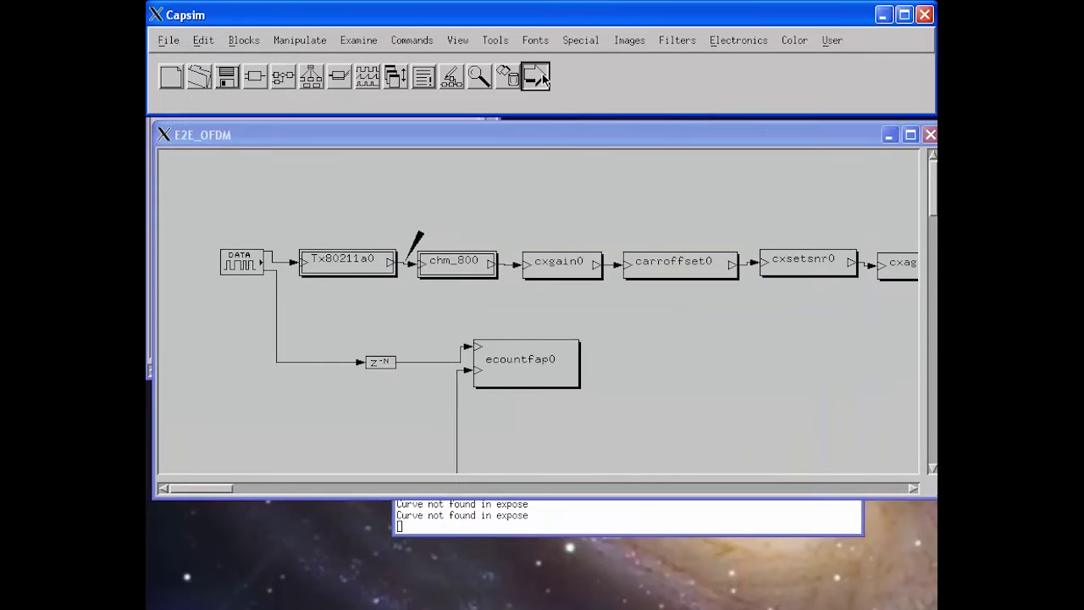
pyautogui.click(514, 514)
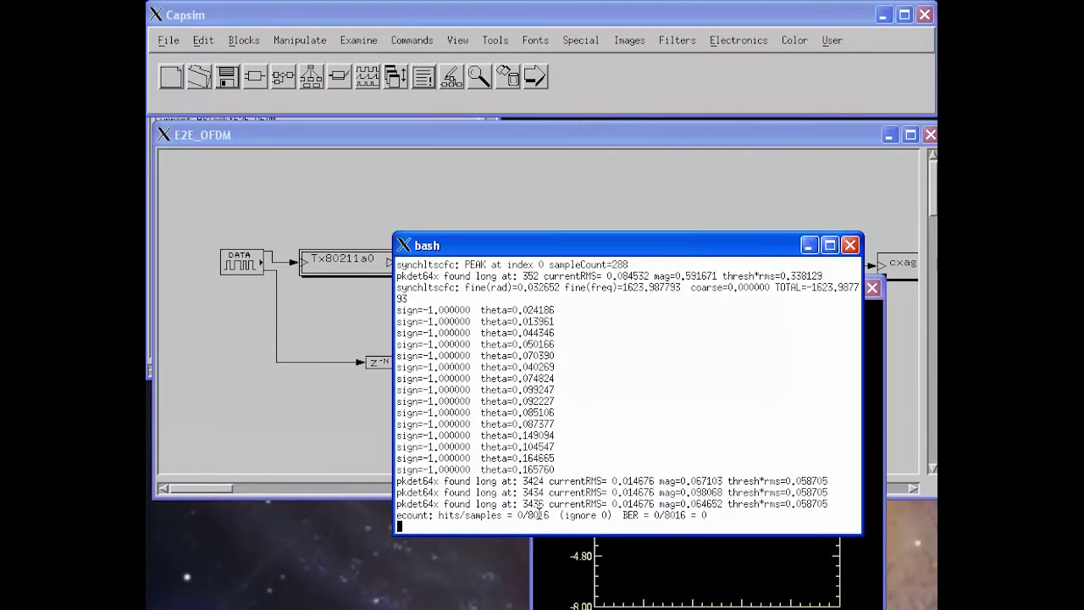
pyautogui.click(334, 441)
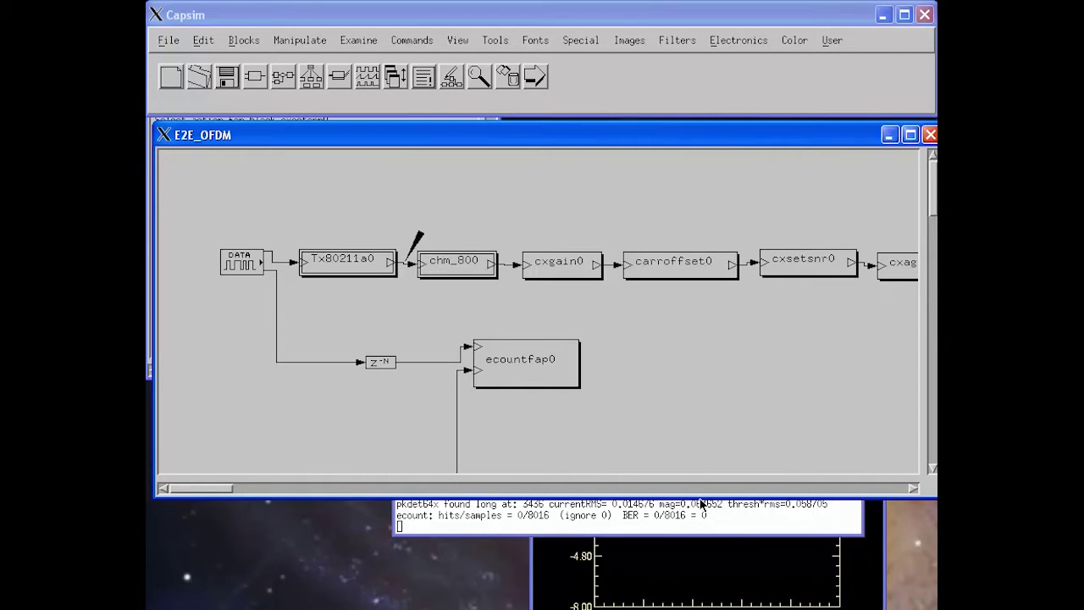
# - Lower cxsetsnr0's SNR below 28 dB, run the link and check the BER 29/8016 log
pyautogui.rightClick(779, 266)
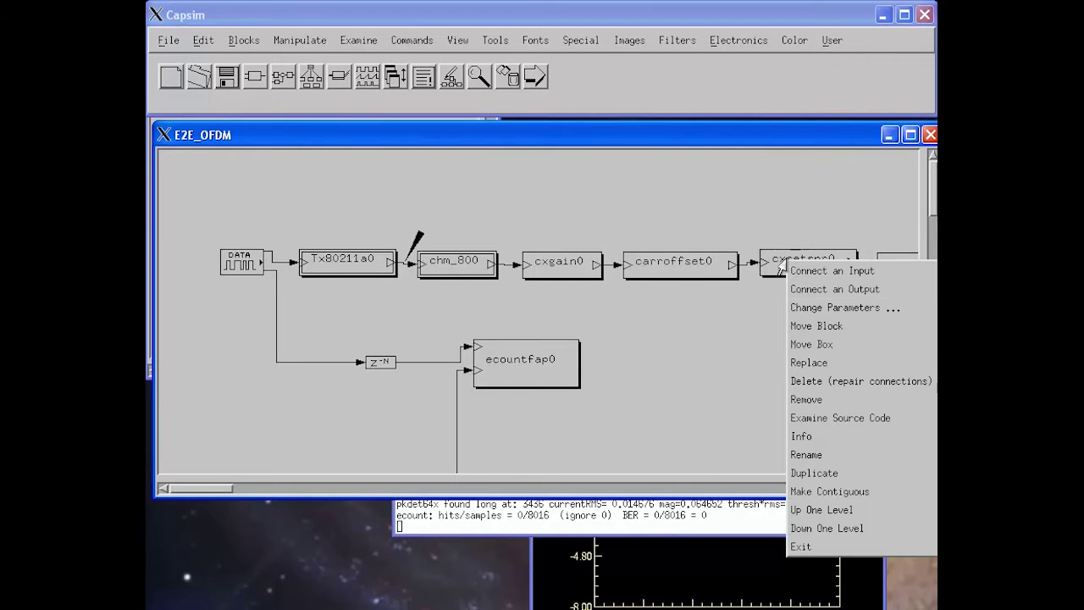
pyautogui.click(813, 307)
pyautogui.doubleClick(786, 52)
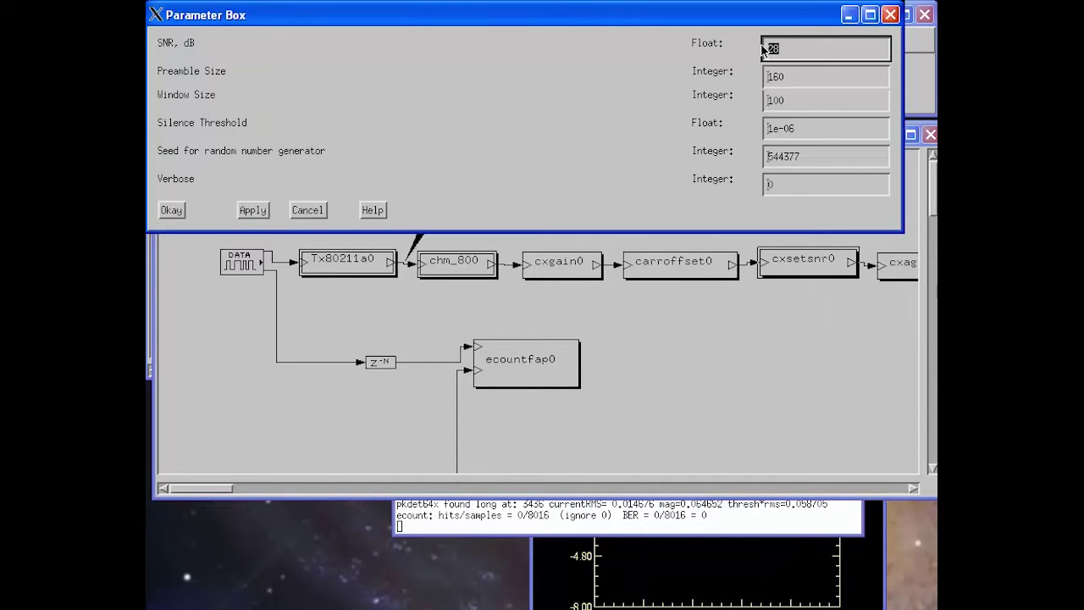
pyautogui.write('2')
pyautogui.click(167, 211)
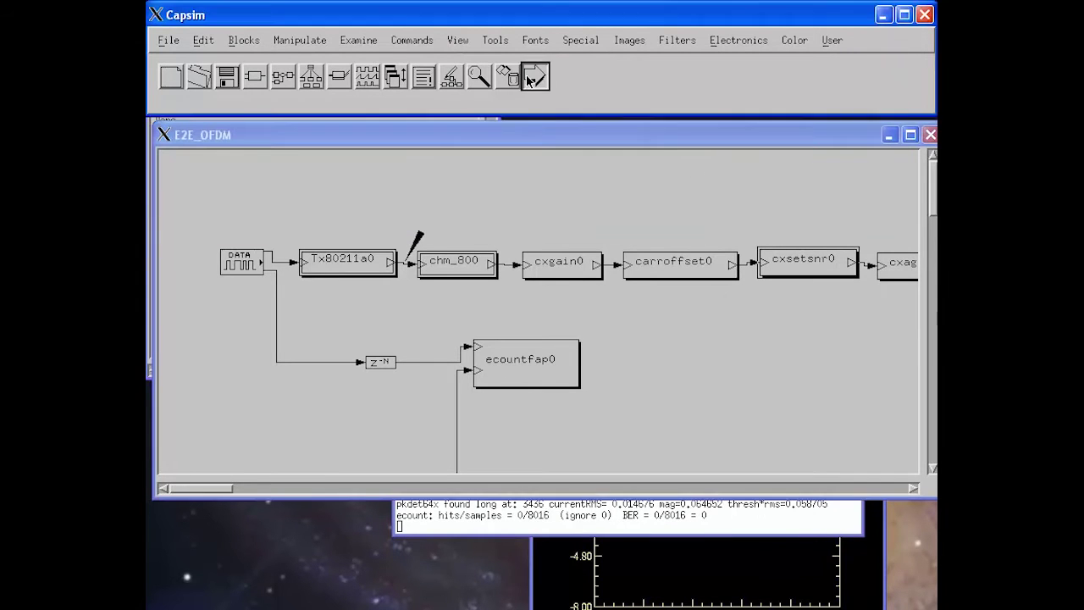
pyautogui.click(534, 77)
pyautogui.click(509, 515)
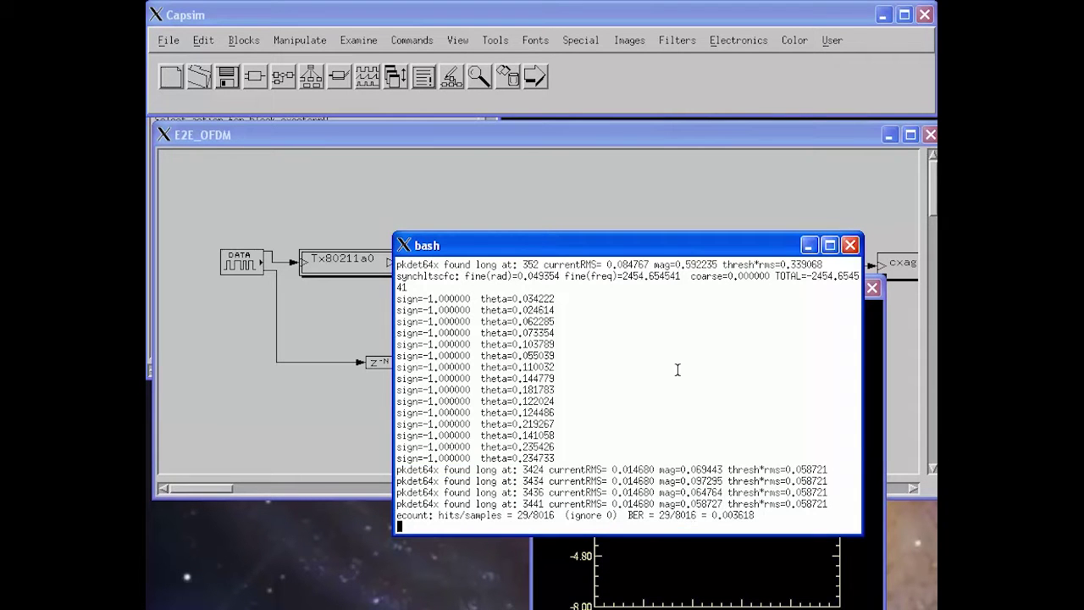
pyautogui.click(655, 213)
# - Inspect the scattered Track_Applied constellation, rerun, and close the pilots and Track_Applied plots
pyautogui.click(803, 568)
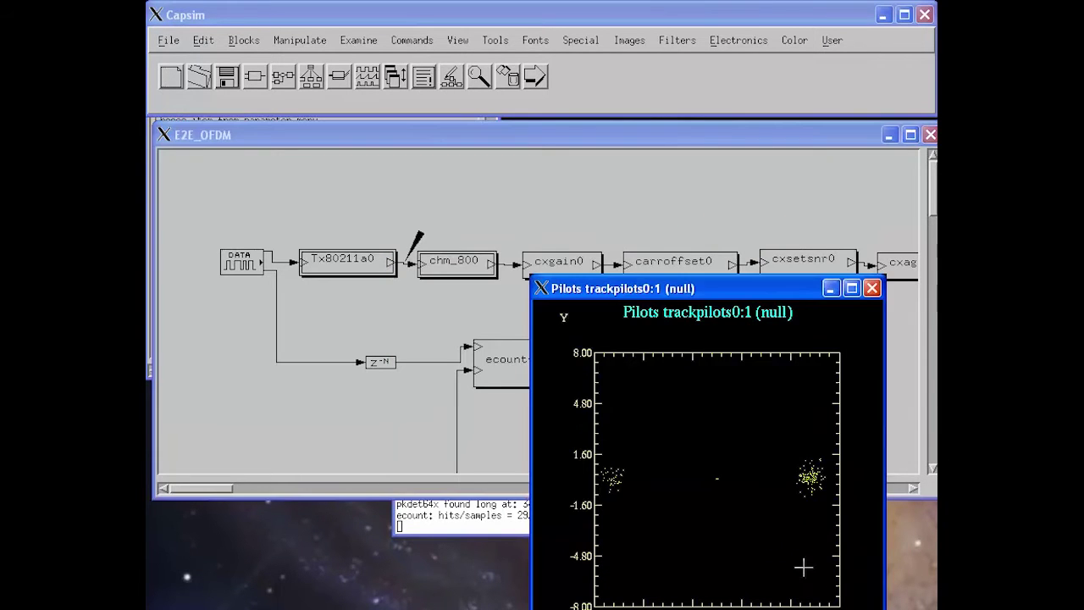
pyautogui.click(871, 288)
pyautogui.click(752, 570)
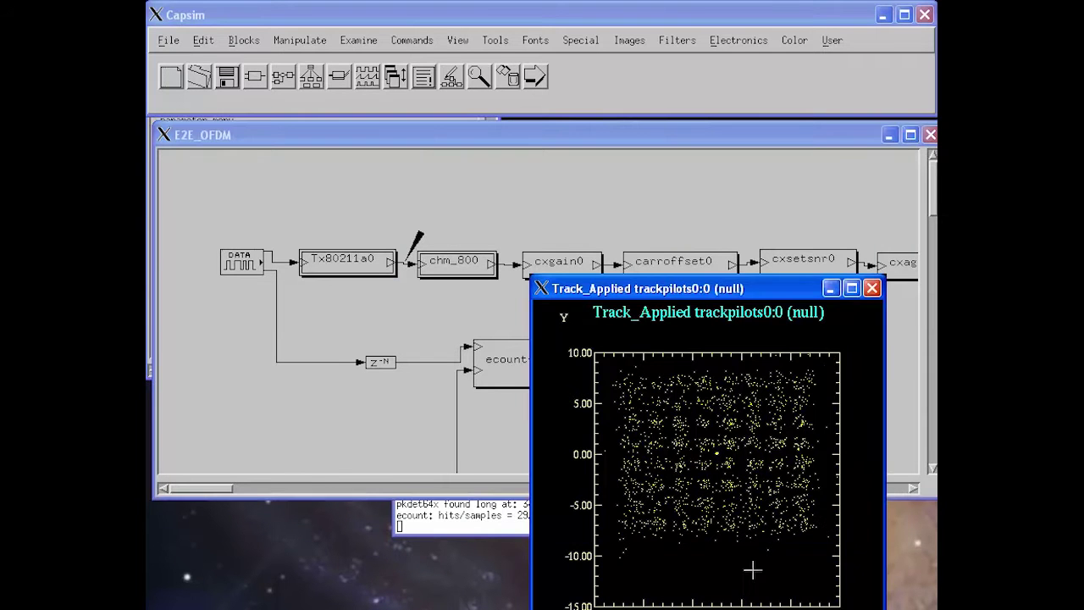
pyautogui.click(484, 451)
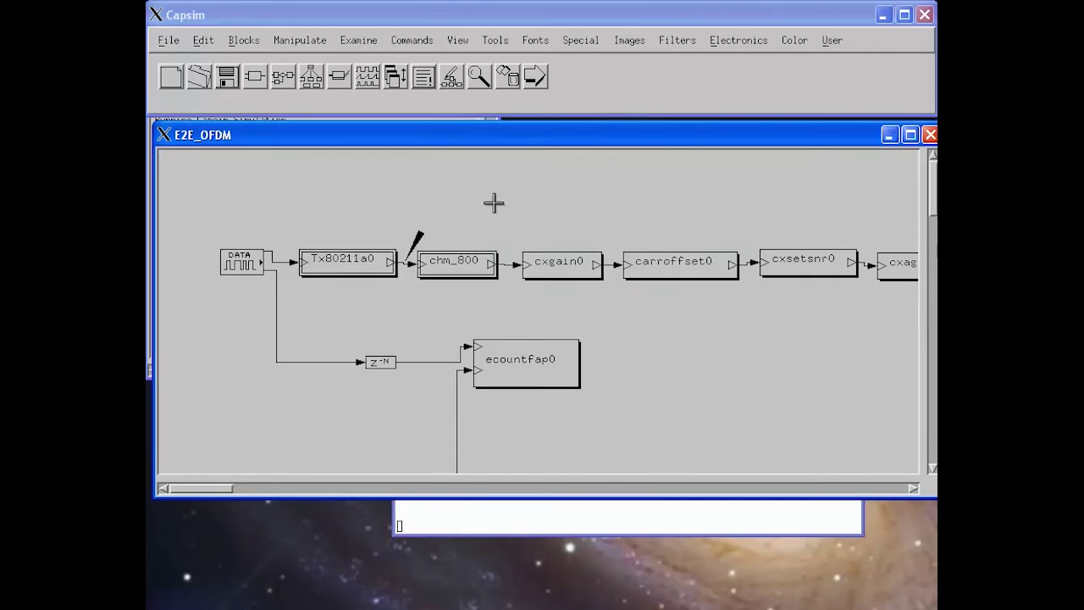
pyautogui.click(537, 77)
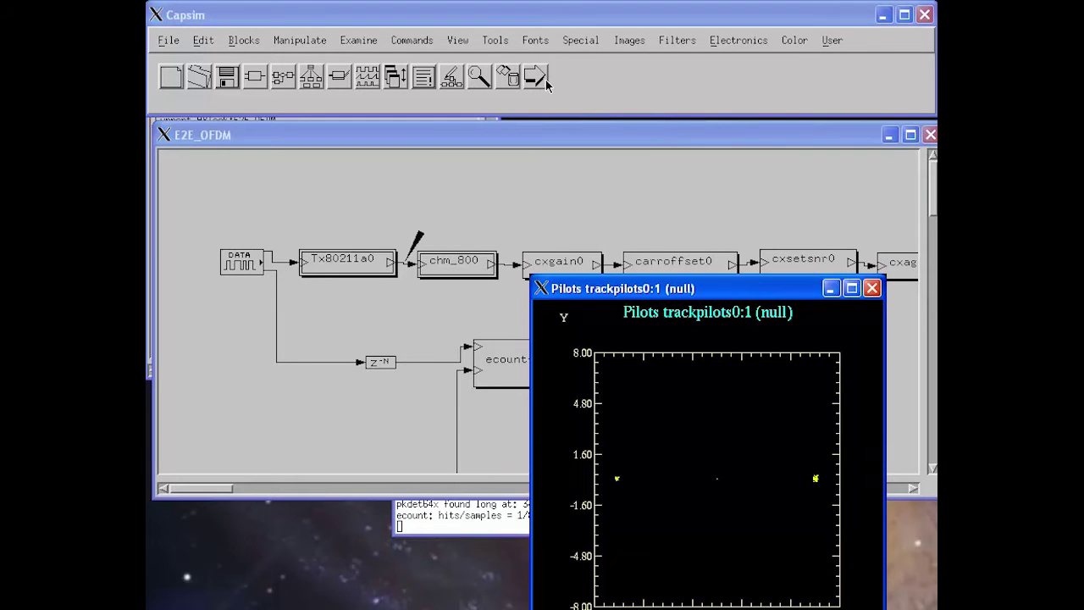
pyautogui.click(873, 290)
pyautogui.click(873, 288)
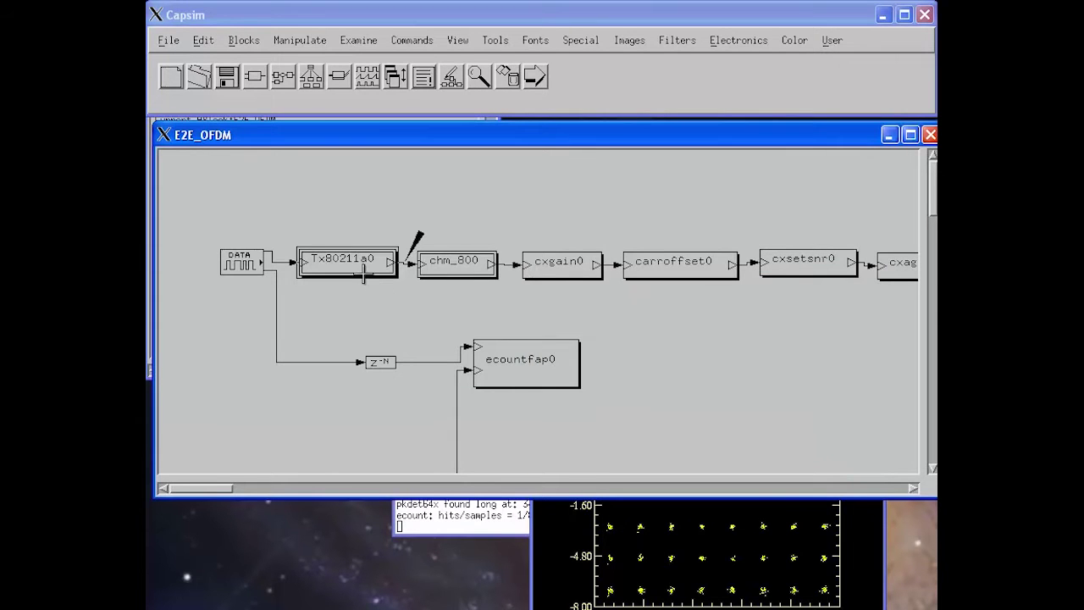
# - Accept chm_800's 50 ns Delay Spread, rerun the link and confirm BER 0/8016 in the log
pyautogui.rightClick(423, 269)
pyautogui.click(450, 313)
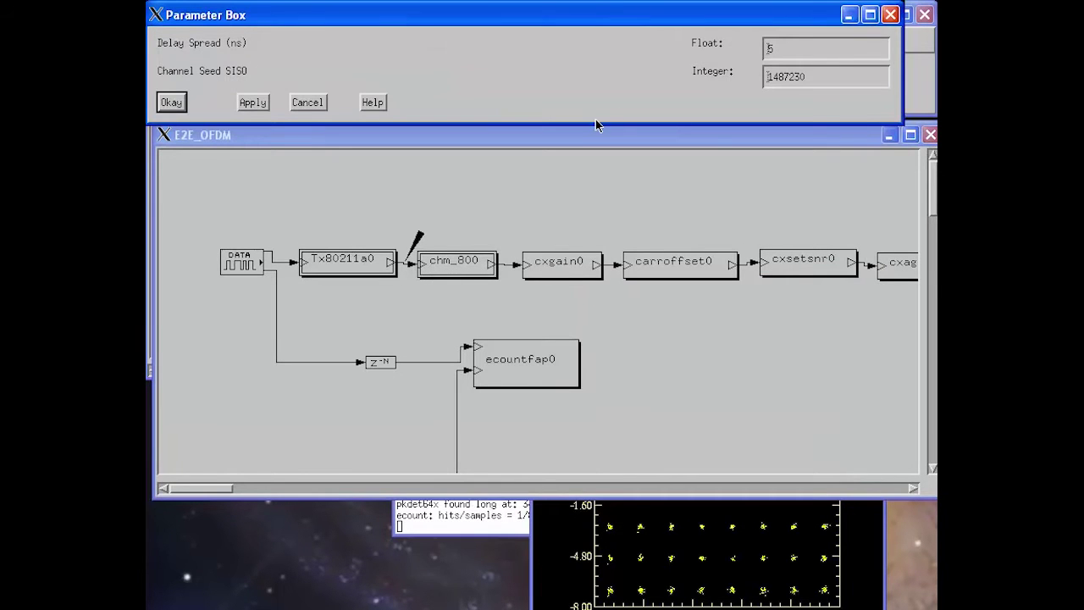
pyautogui.click(774, 48)
pyautogui.click(171, 102)
pyautogui.click(547, 78)
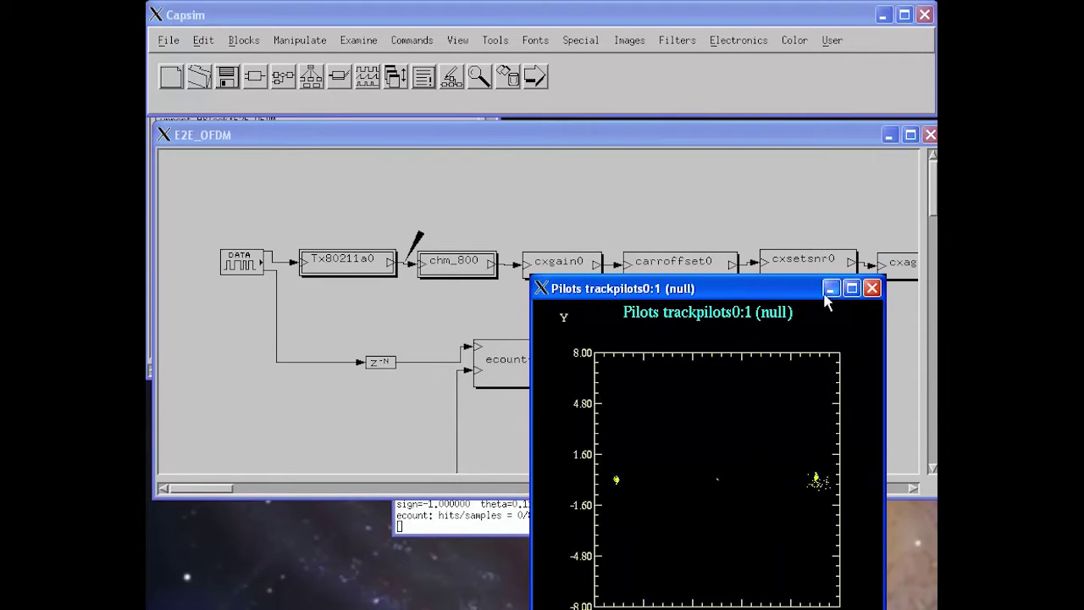
pyautogui.click(872, 288)
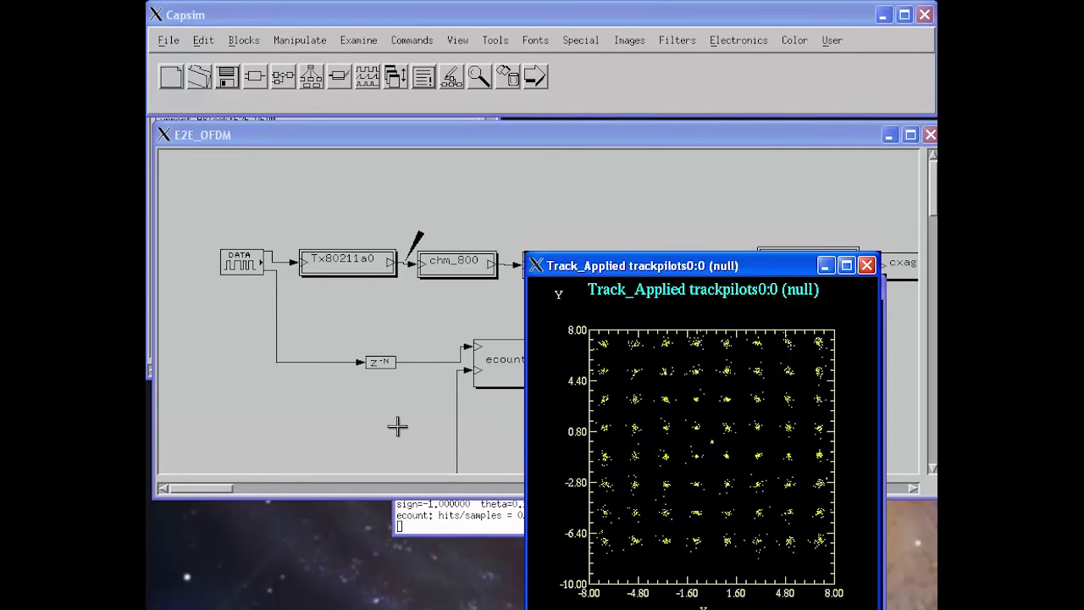
pyautogui.click(455, 525)
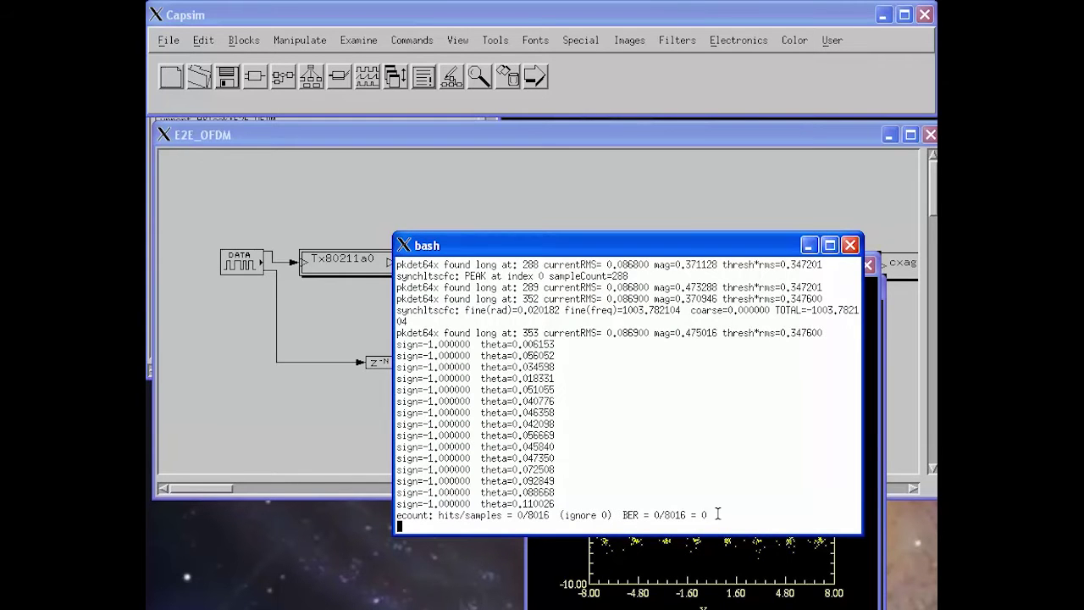
pyautogui.click(691, 177)
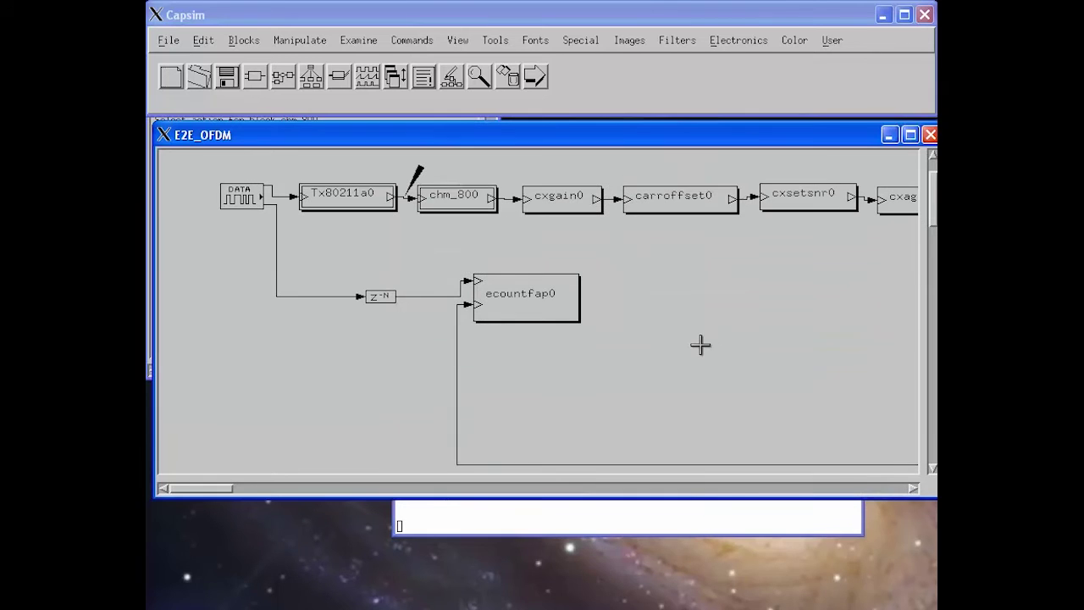
# - Review the carroffset0 carrier offset parameters, rerun the link and close the pilots plot
pyautogui.click(684, 203)
pyautogui.rightClick(683, 204)
pyautogui.click(693, 249)
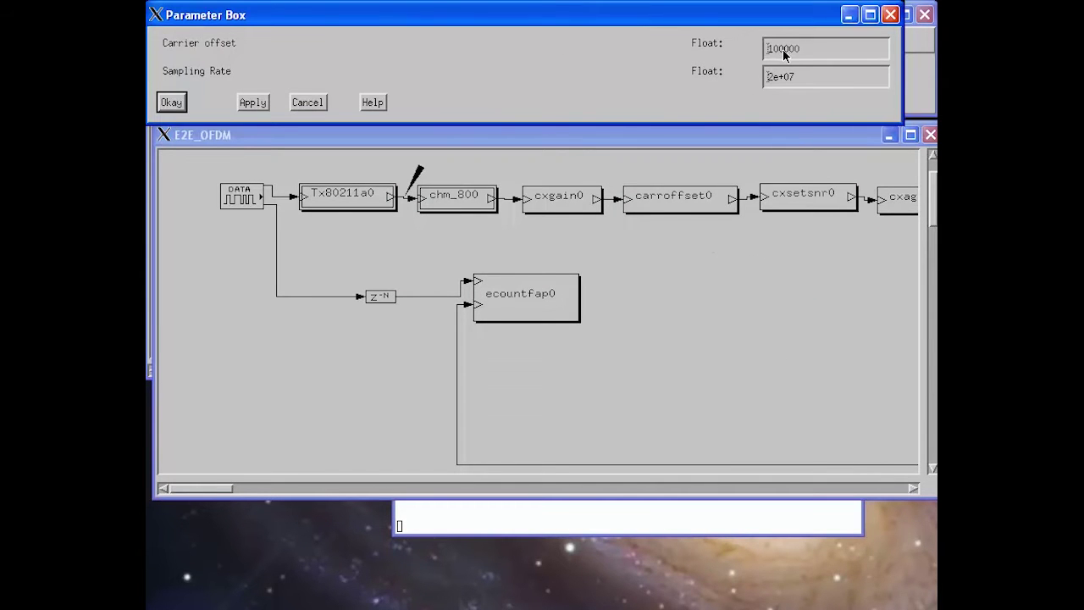
pyautogui.click(307, 102)
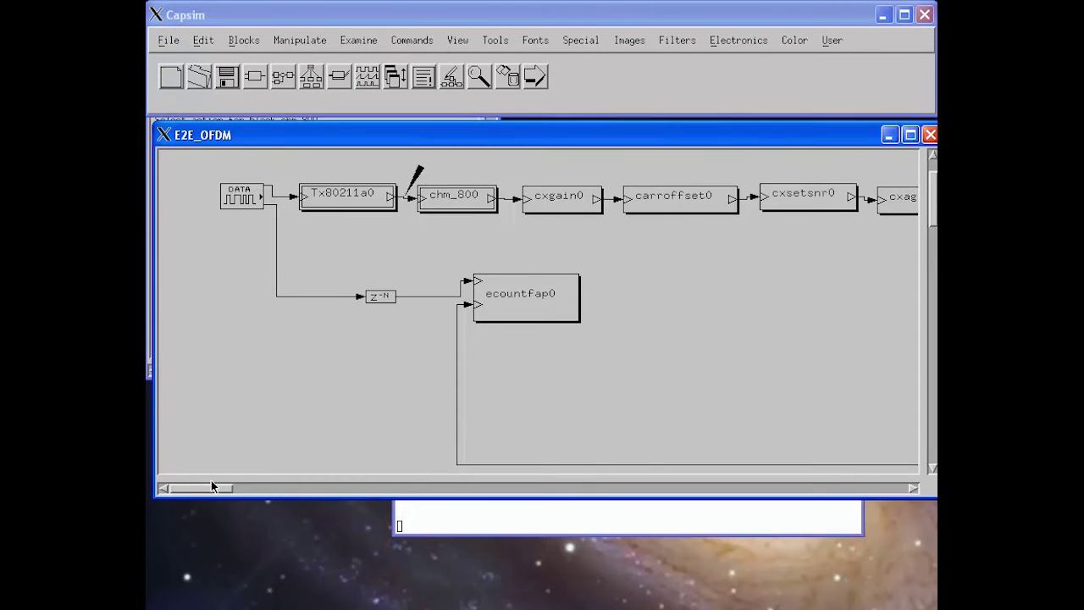
pyautogui.moveTo(216, 487); pyautogui.dragTo(283, 491)
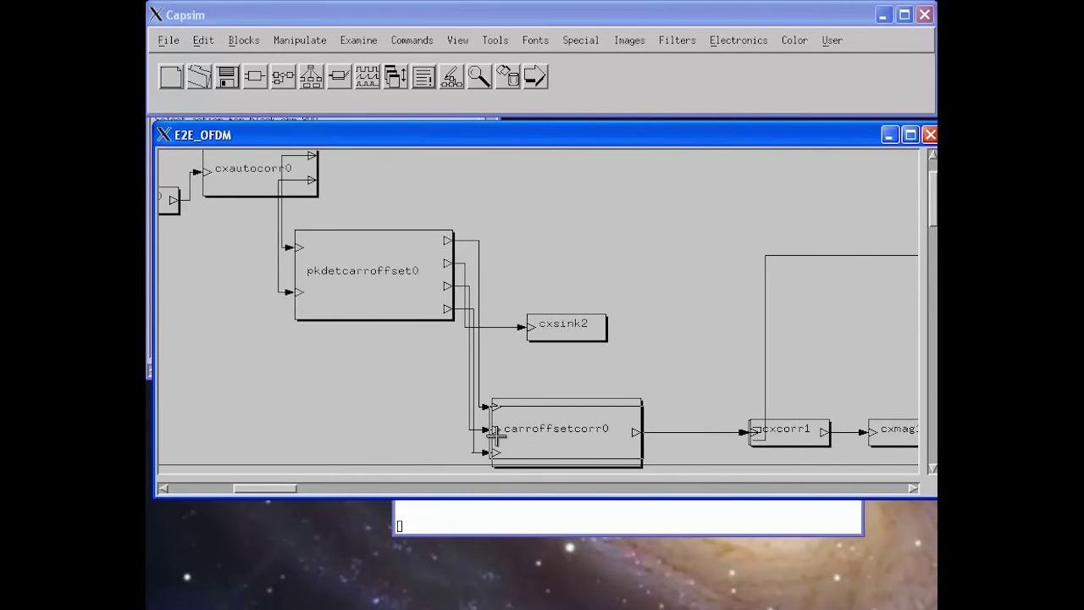
pyautogui.click(537, 76)
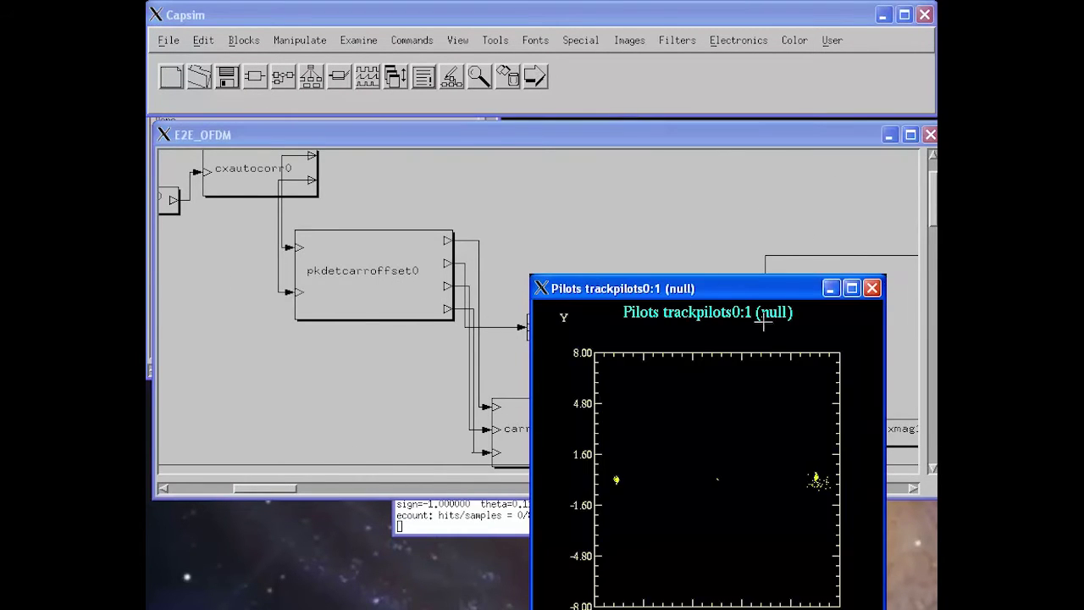
pyautogui.click(875, 289)
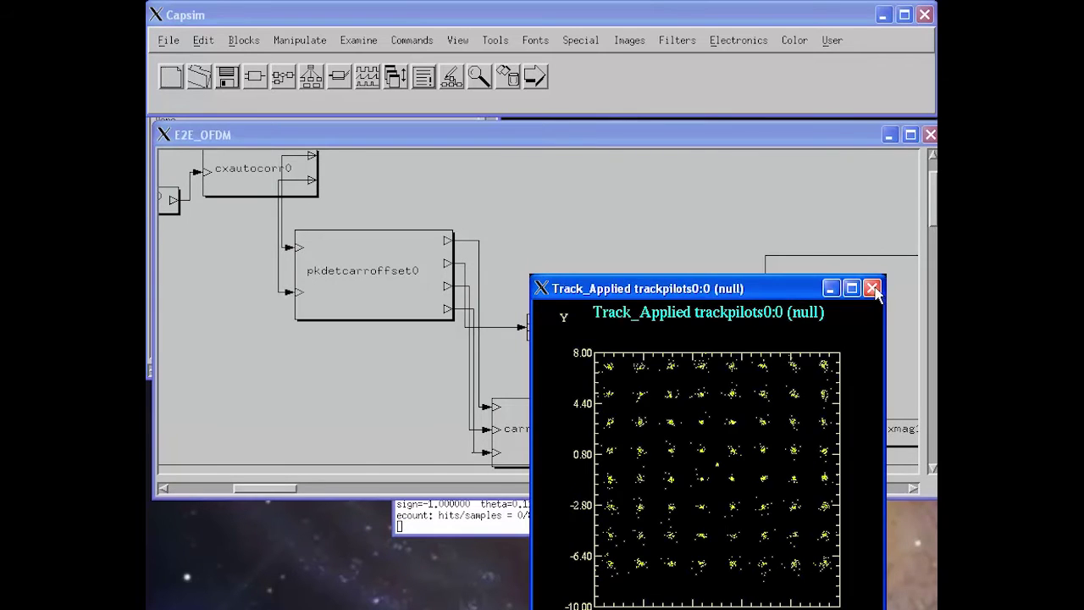
pyautogui.click(750, 232)
# - Review carroffsetcorr0's do-correction setting, rerun the link and close the pilots plot
pyautogui.rightClick(551, 440)
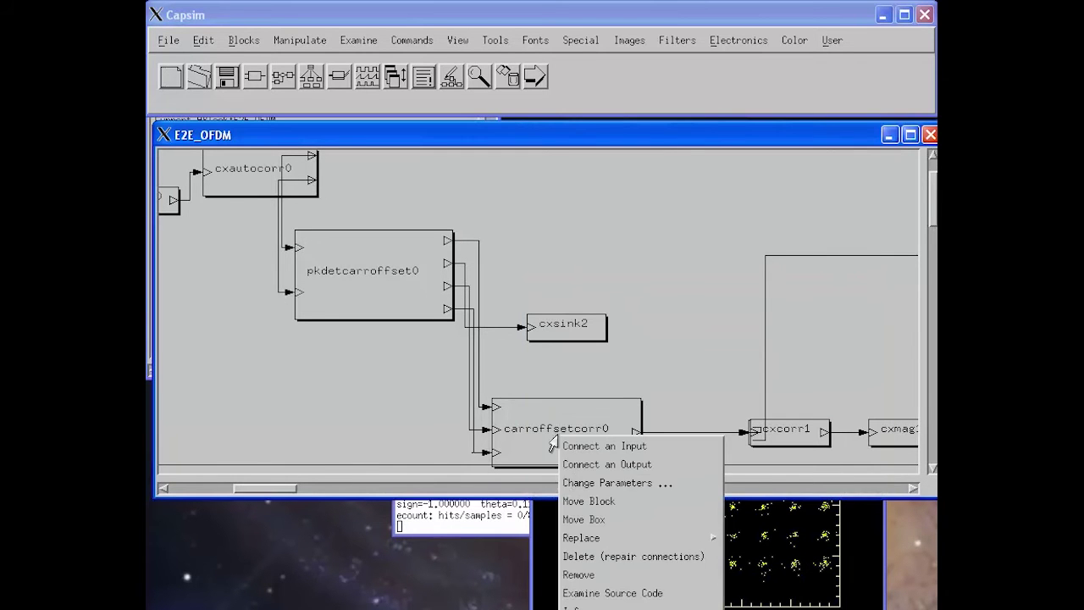
pyautogui.click(583, 482)
pyautogui.click(782, 52)
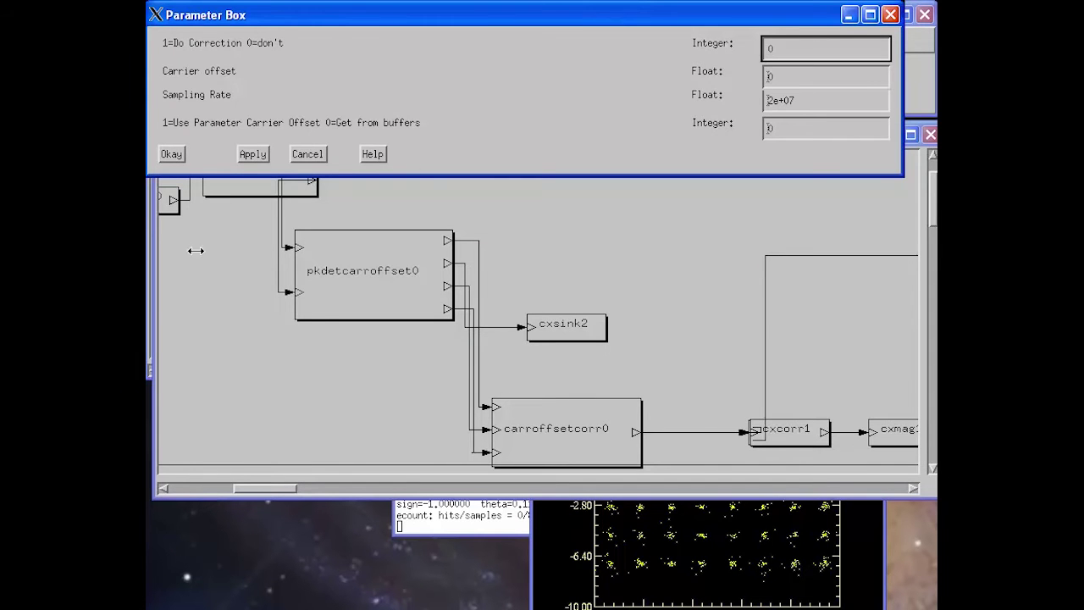
pyautogui.click(171, 154)
pyautogui.click(536, 76)
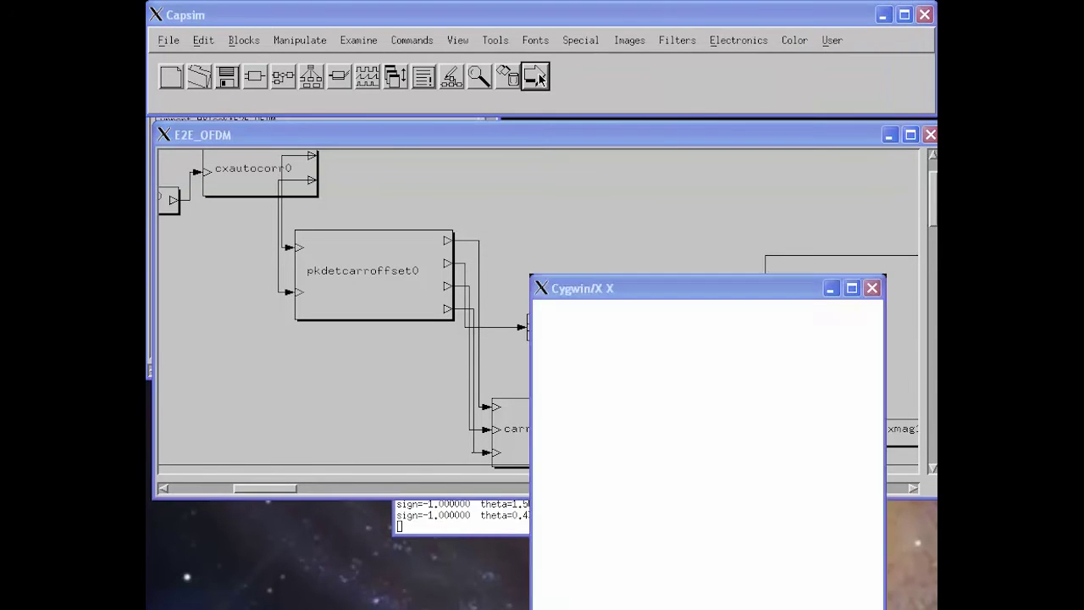
pyautogui.click(872, 288)
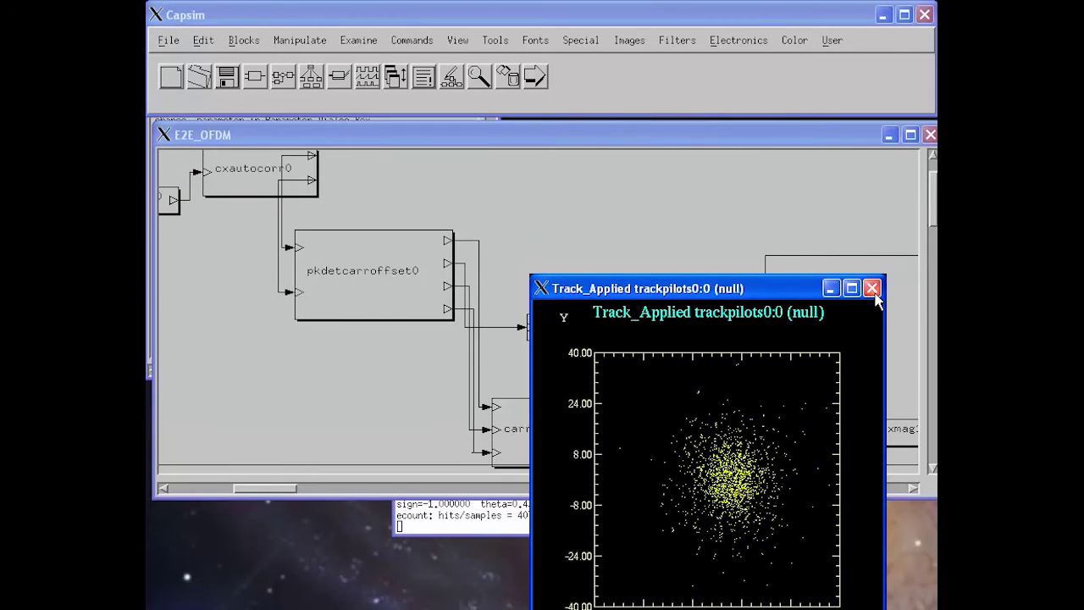
pyautogui.click(651, 226)
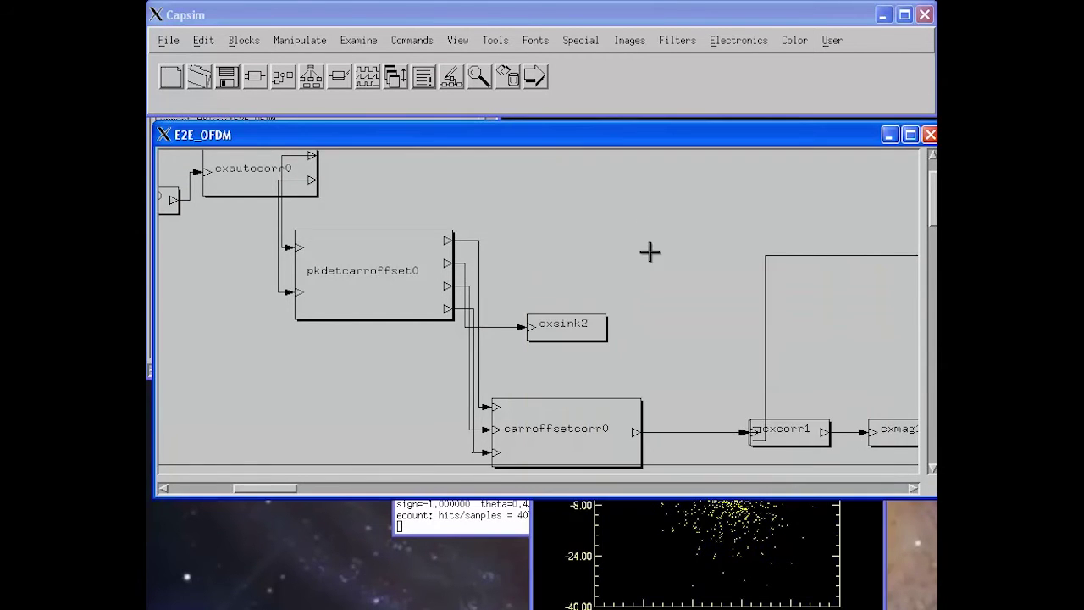
# - Set carroffsetcorr0's first integer parameter to 1, rerun and check the BER 0/8016 log
pyautogui.click(545, 415)
pyautogui.rightClick(544, 415)
pyautogui.click(586, 464)
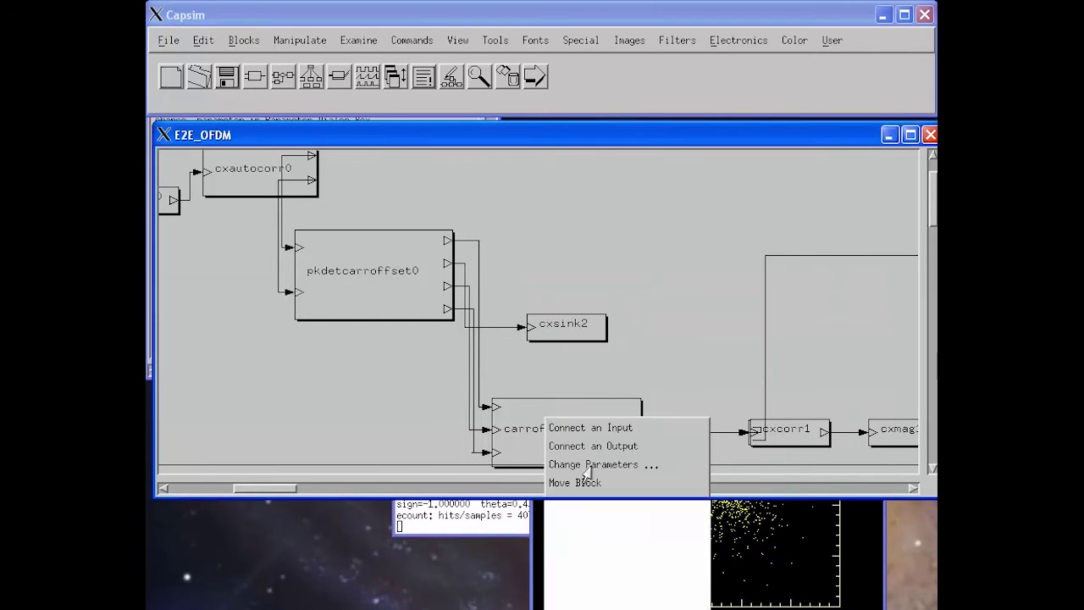
pyautogui.click(775, 50)
pyautogui.write('1')
pyautogui.click(171, 153)
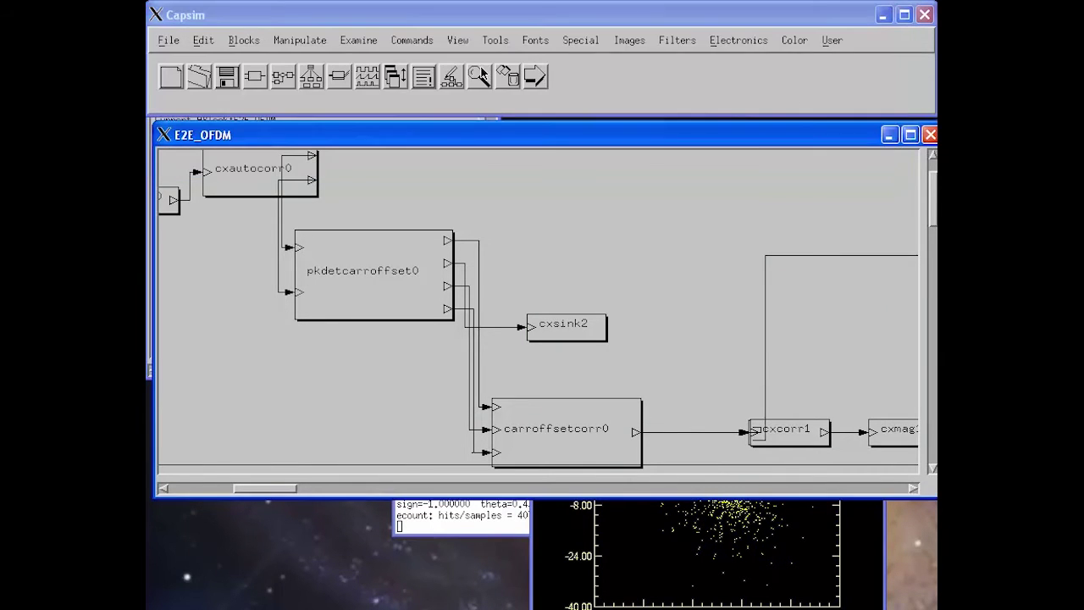
pyautogui.click(536, 76)
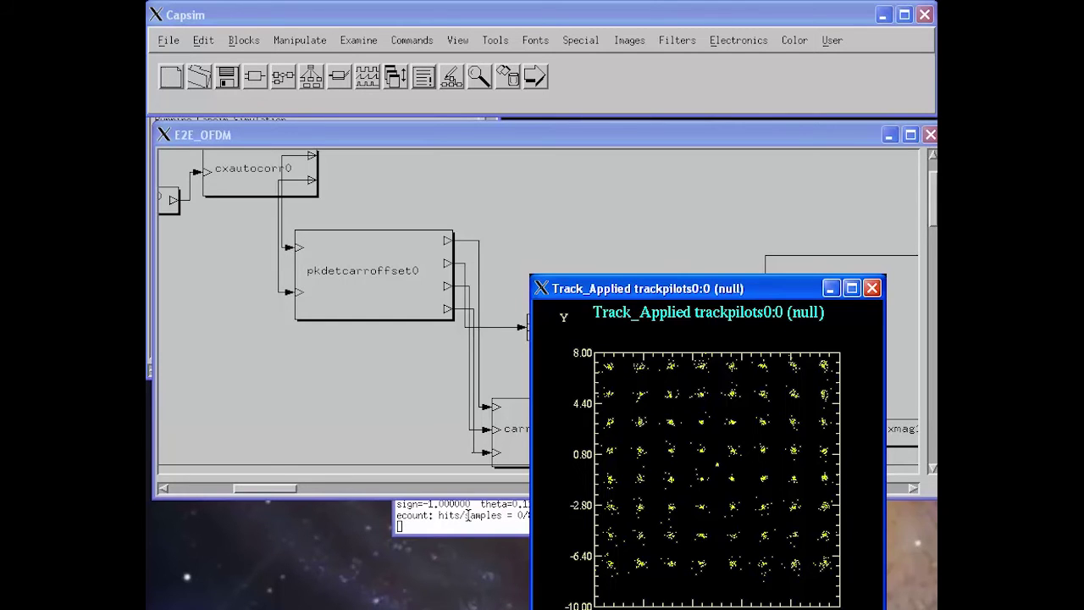
pyautogui.click(467, 515)
pyautogui.click(555, 205)
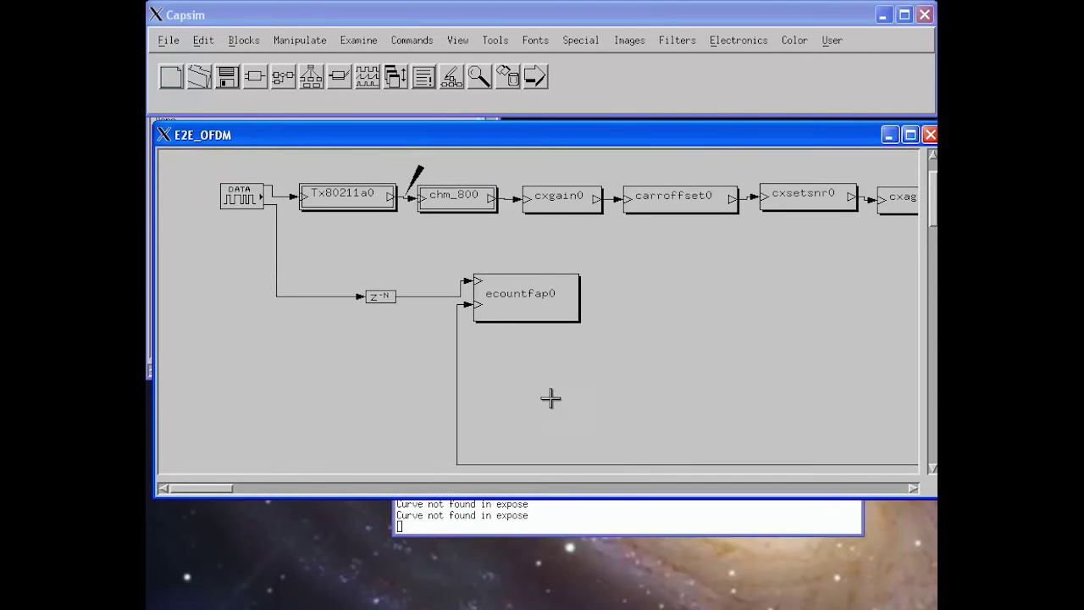
# - Replace cxsetsnr0's SNR with 26 dB and run the simulation
pyautogui.rightClick(798, 193)
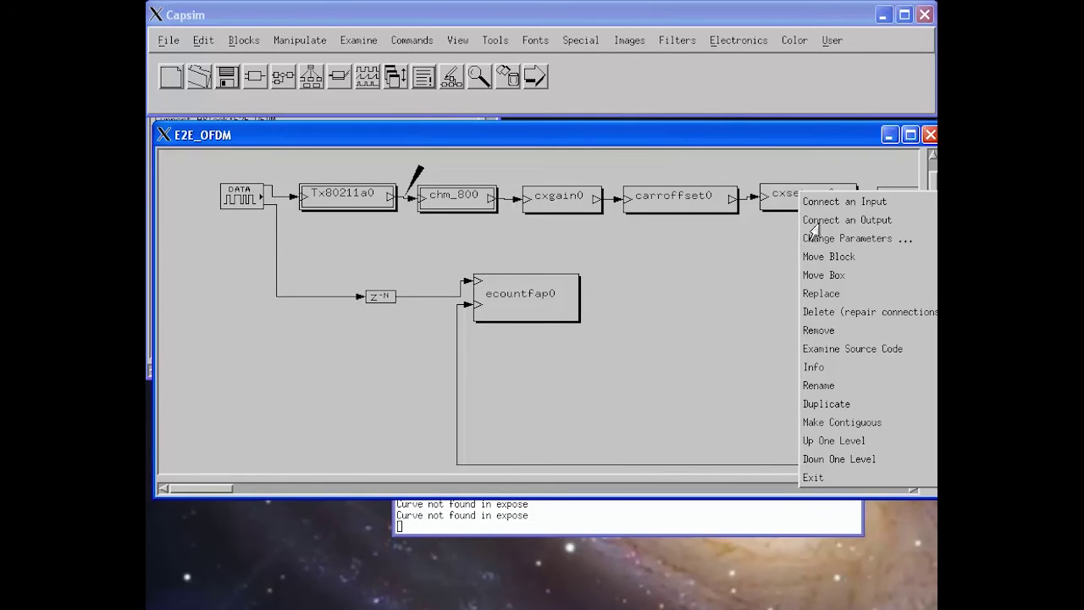
pyautogui.click(815, 238)
pyautogui.doubleClick(773, 49)
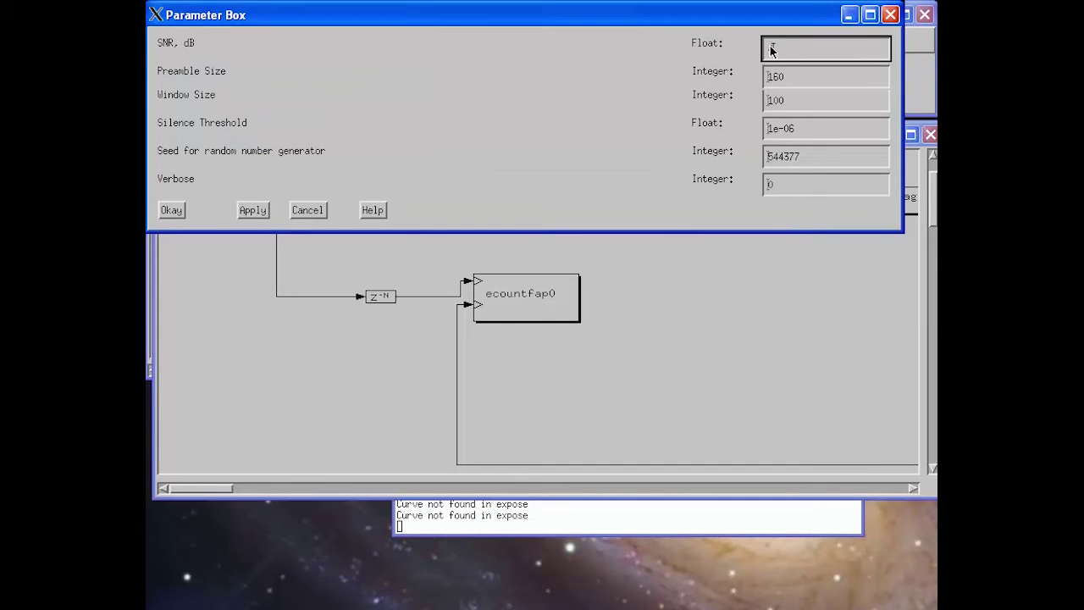
pyautogui.click(169, 212)
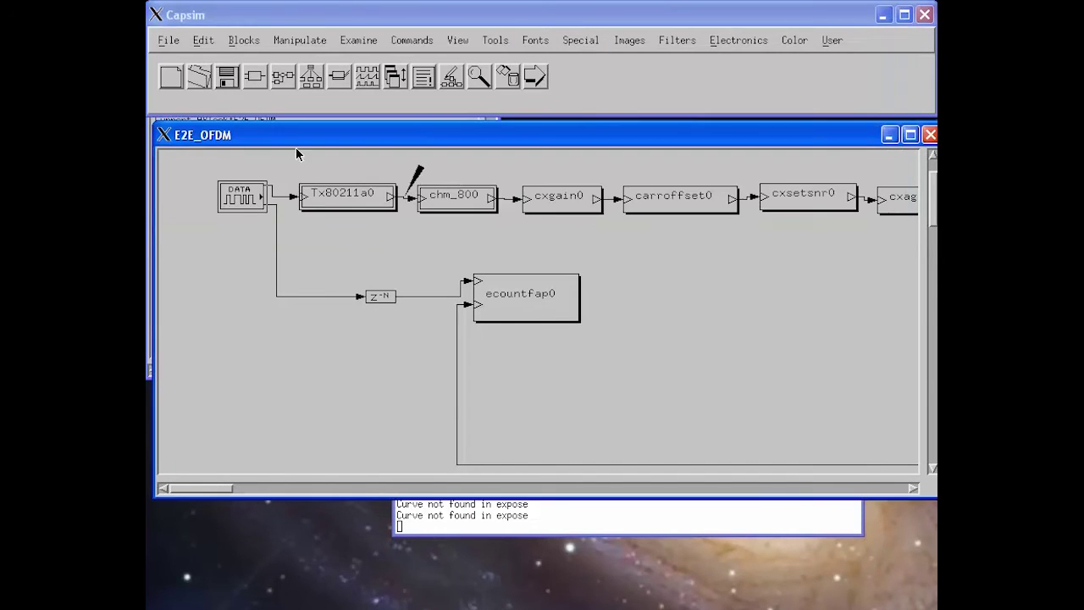
pyautogui.click(534, 77)
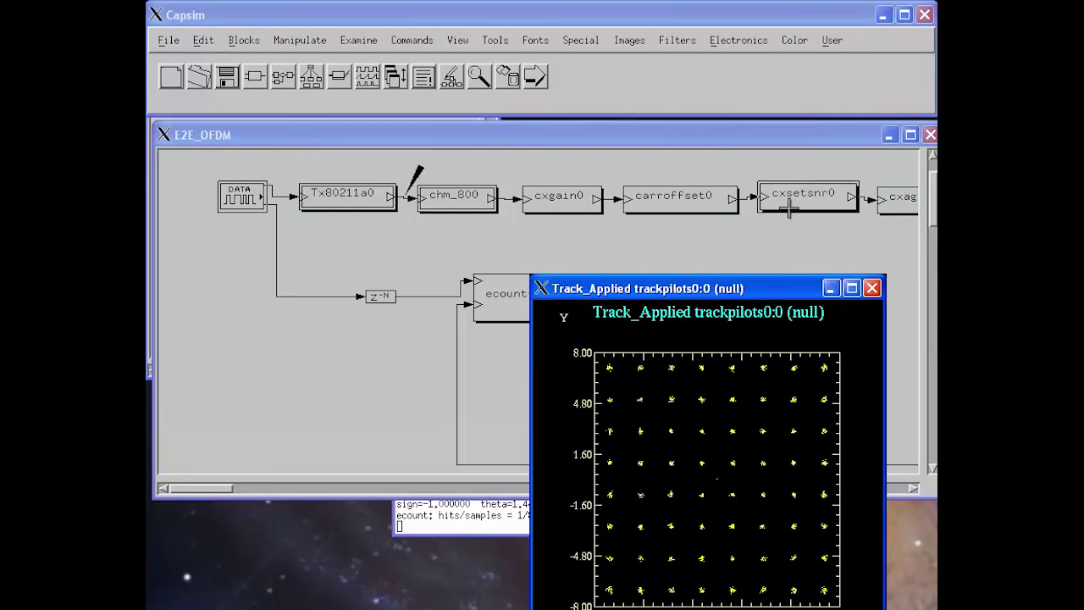
# - Reconfirm the 26 dB SNR, rerun, close the Pilots plot and read BER 2/8016 (0.0002495)
pyautogui.rightClick(788, 208)
pyautogui.click(834, 249)
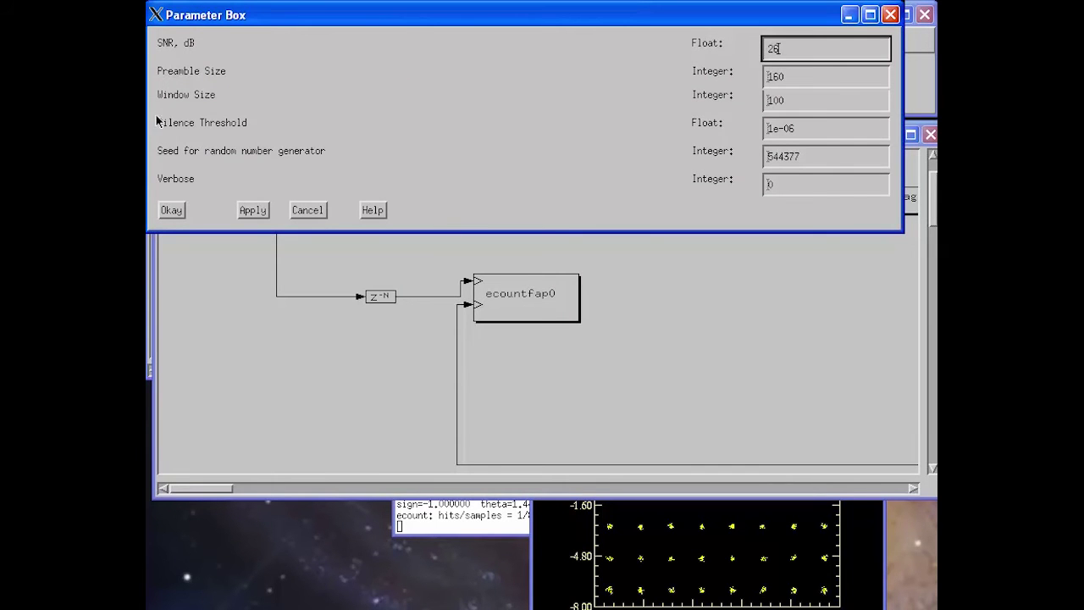
pyautogui.click(171, 209)
pyautogui.click(533, 77)
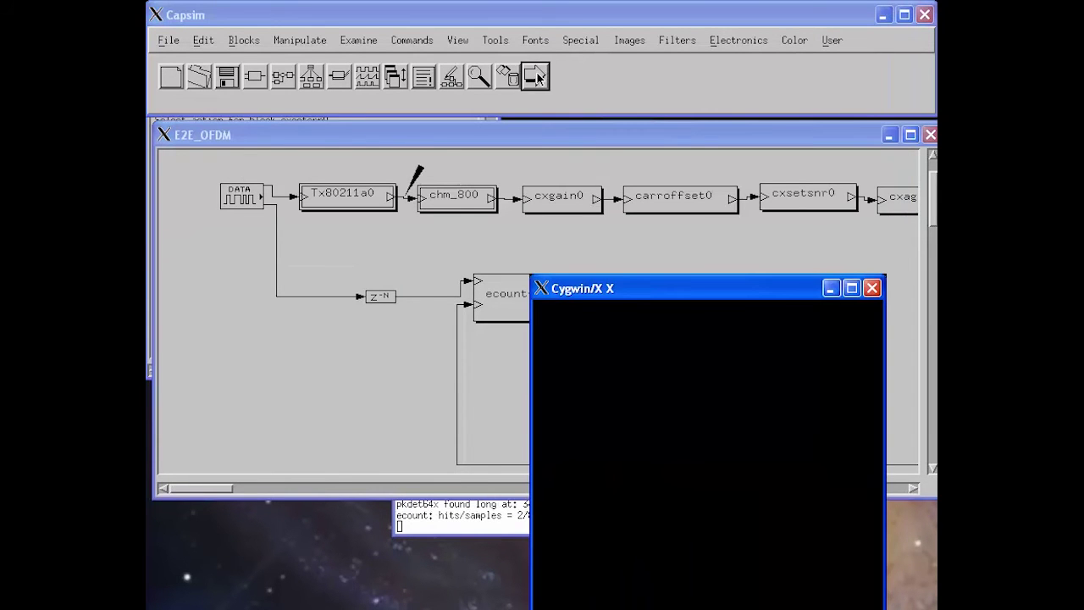
pyautogui.click(872, 288)
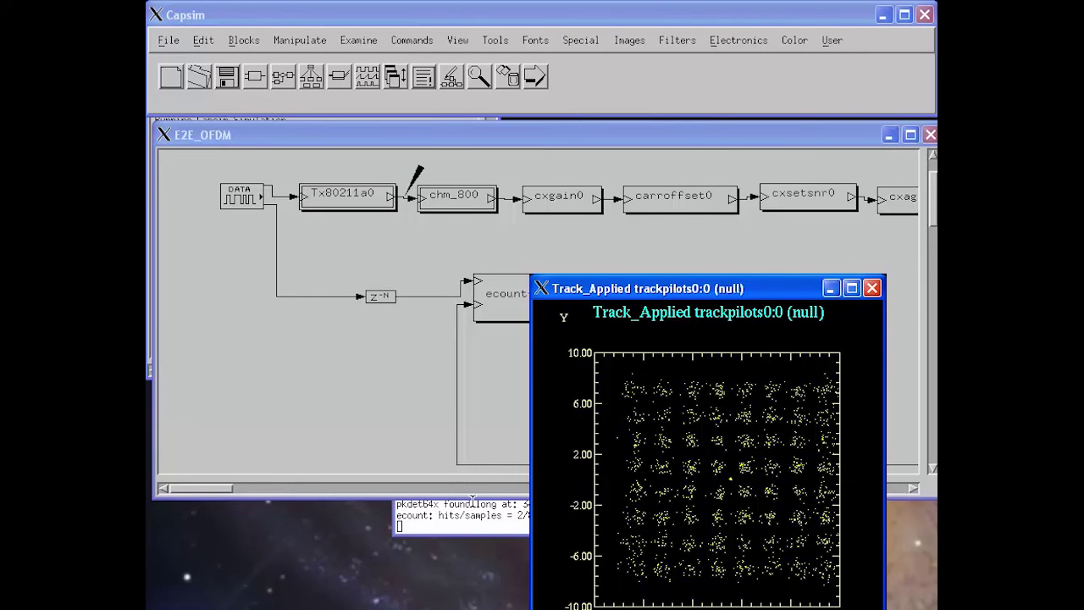
pyautogui.click(513, 512)
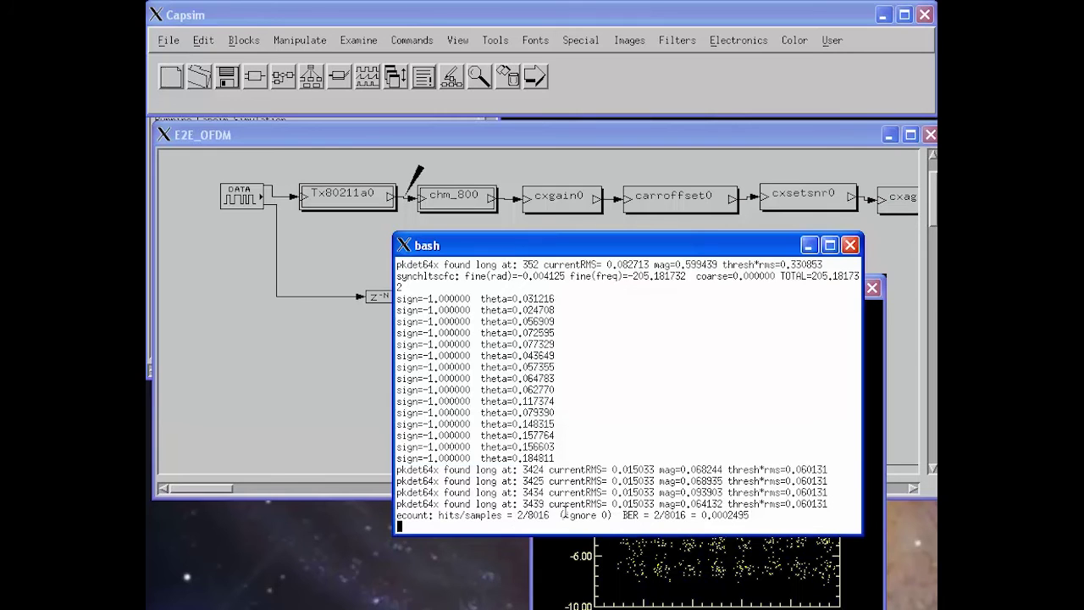
pyautogui.click(339, 415)
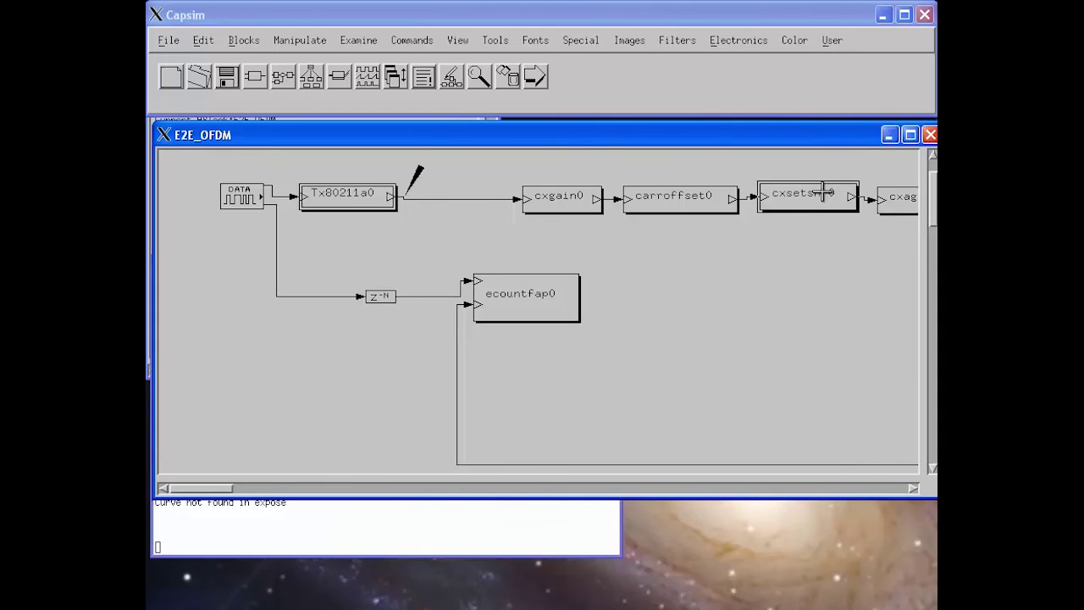
# - Keep cxsetsnr0 at 40 dB, run without chm_800, close Pilots and read BER 0/1016
pyautogui.click(819, 192)
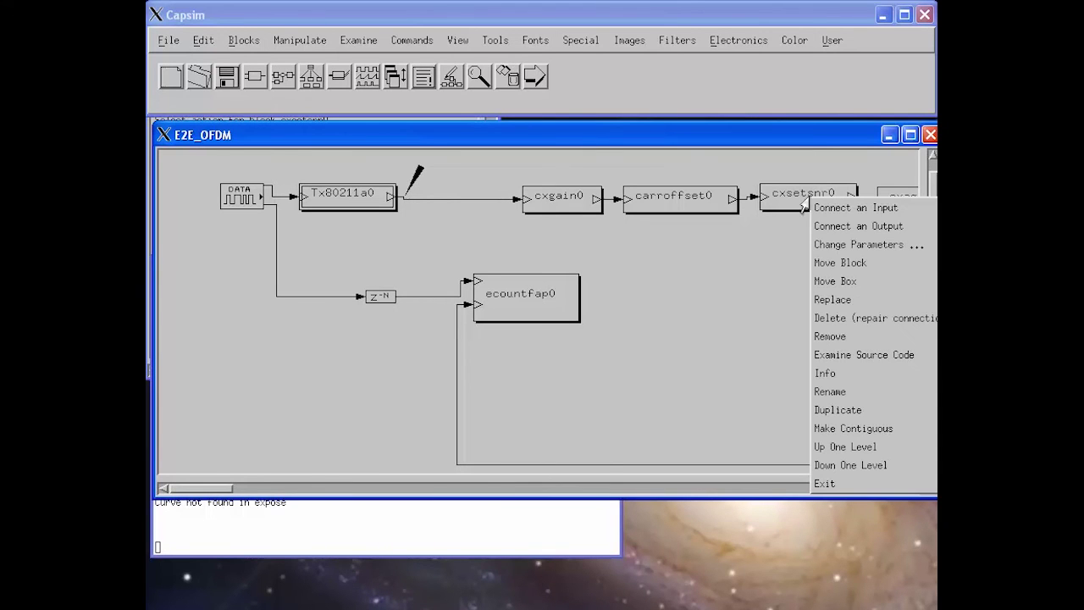
pyautogui.click(840, 244)
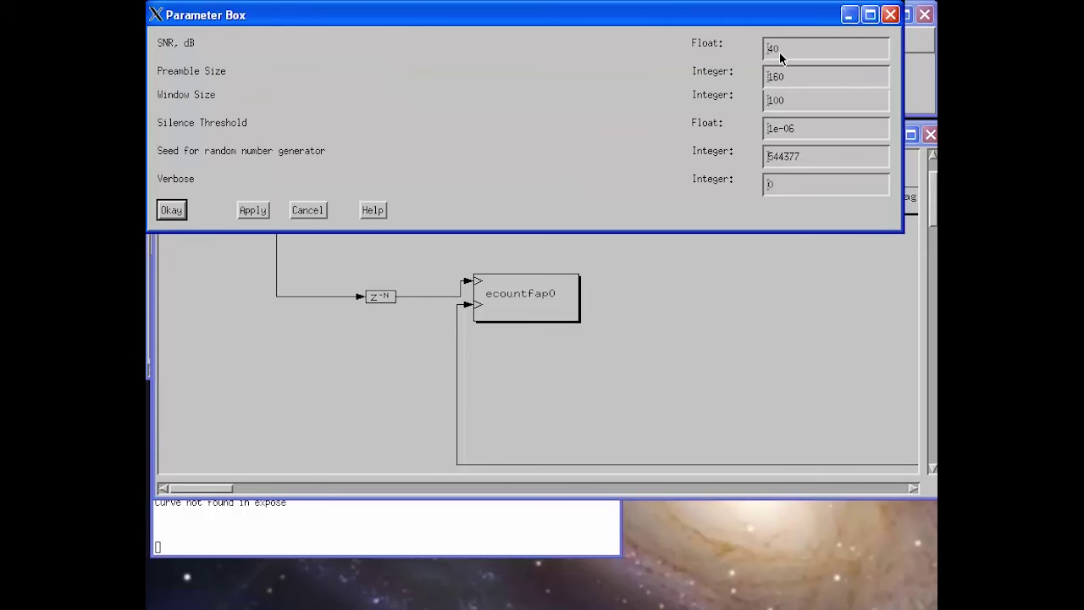
pyautogui.click(170, 210)
pyautogui.click(535, 76)
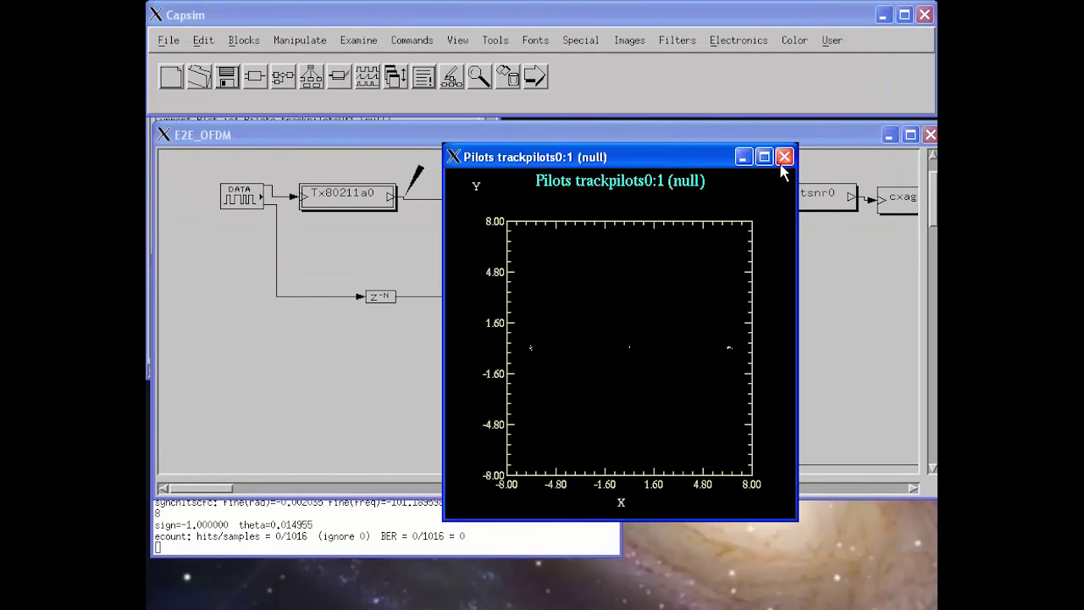
pyautogui.click(784, 157)
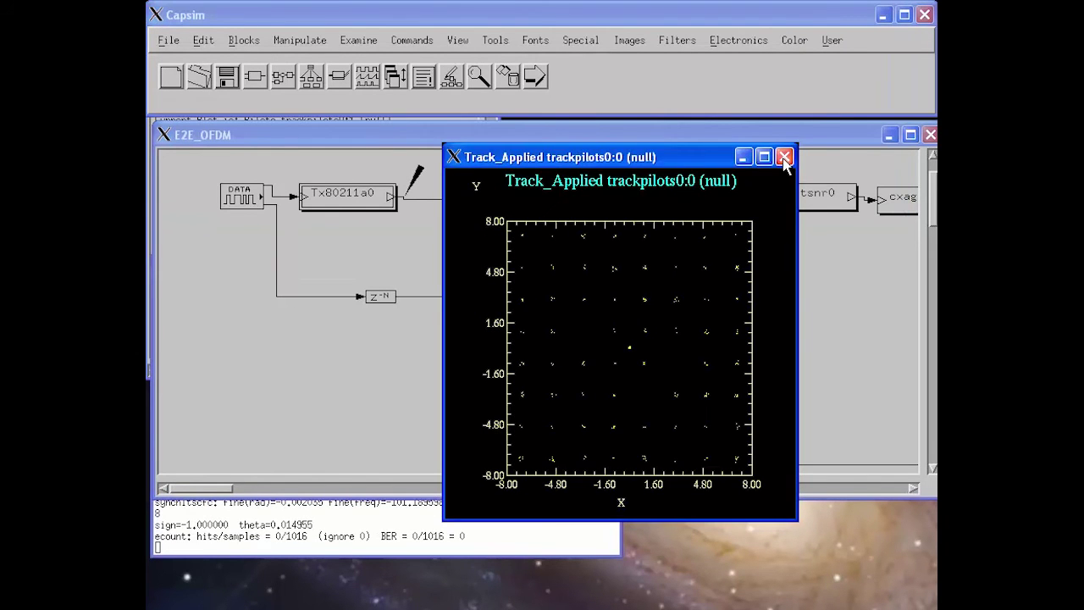
pyautogui.click(418, 535)
pyautogui.click(432, 138)
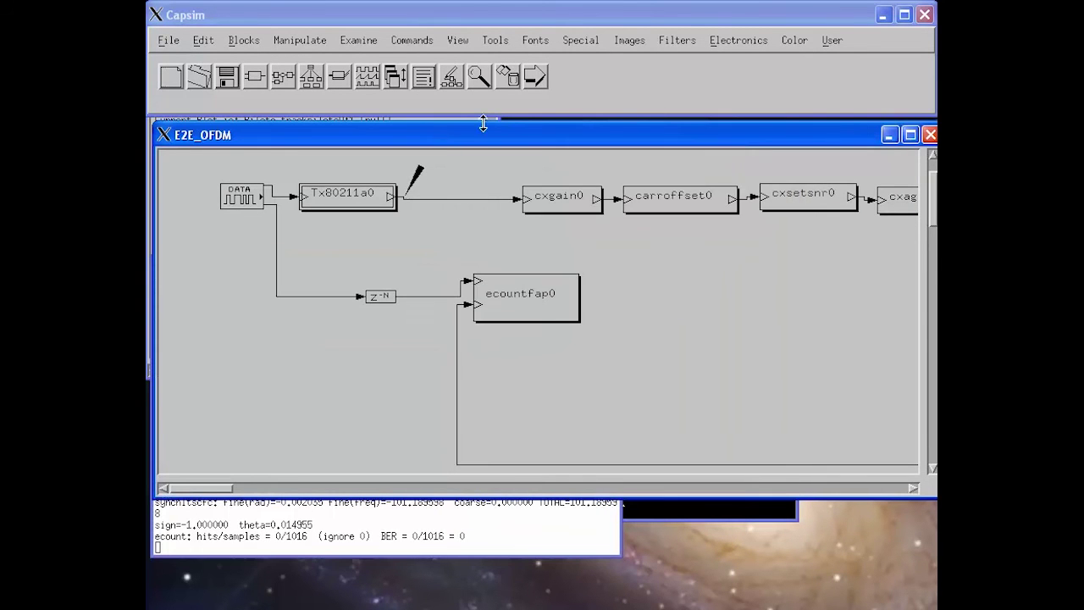
# - Change cxsetsnr0's SNR from 40 to 26 dB, rerun, close Pilots and check BER 0/1016
pyautogui.rightClick(816, 194)
pyautogui.click(840, 243)
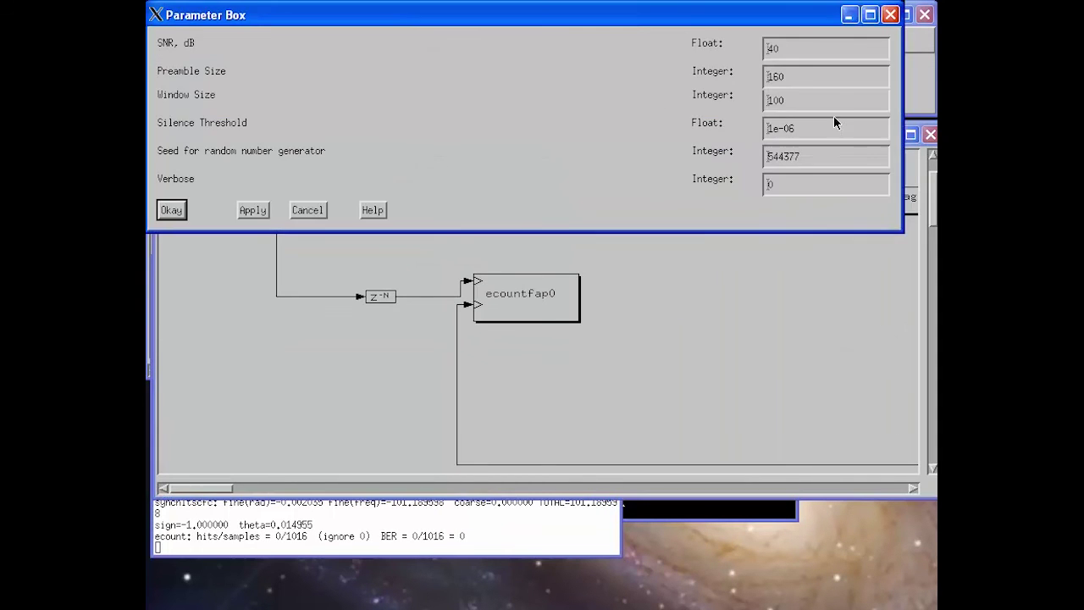
pyautogui.moveTo(788, 54); pyautogui.dragTo(761, 51)
pyautogui.write('2')
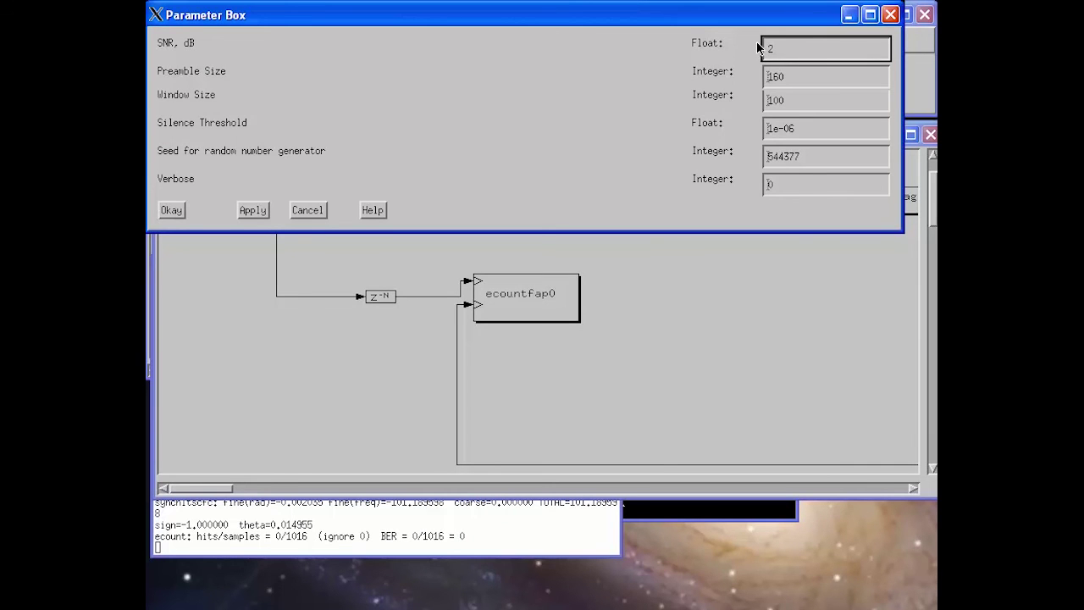
pyautogui.write('6')
pyautogui.click(175, 210)
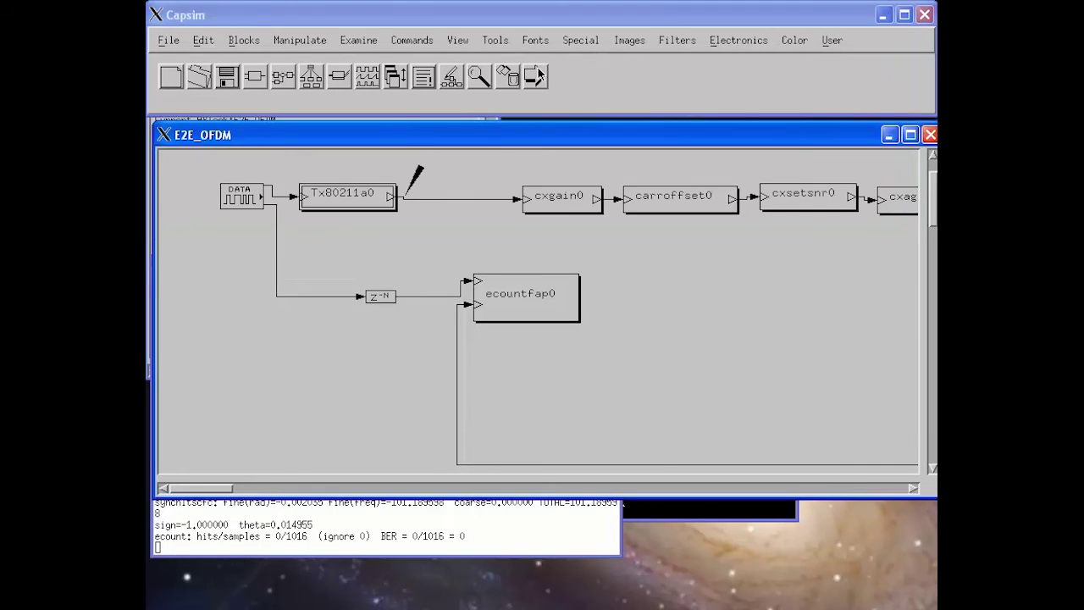
pyautogui.click(539, 76)
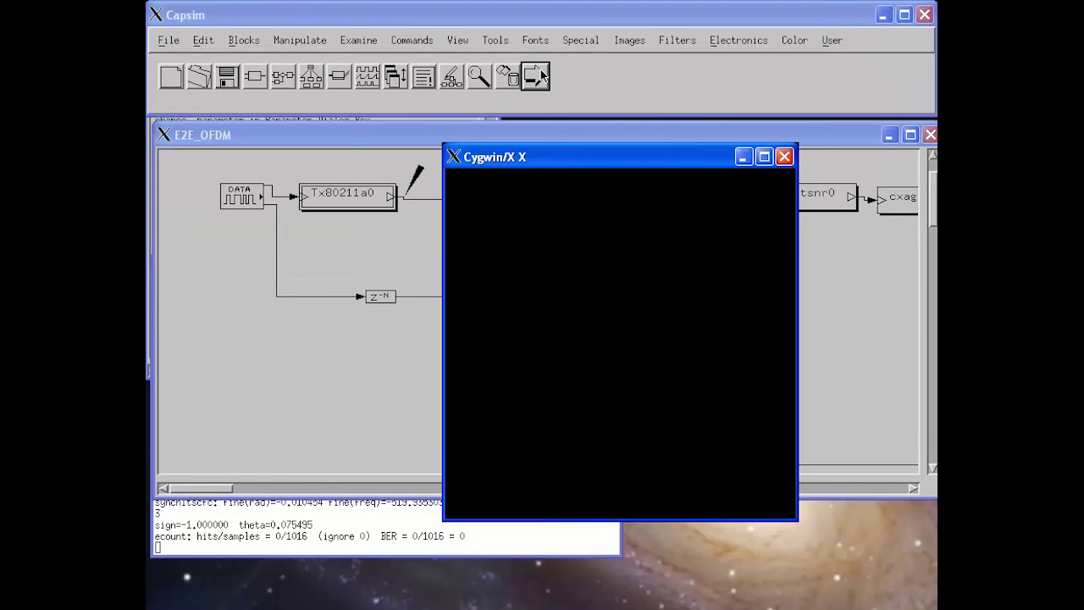
pyautogui.click(785, 158)
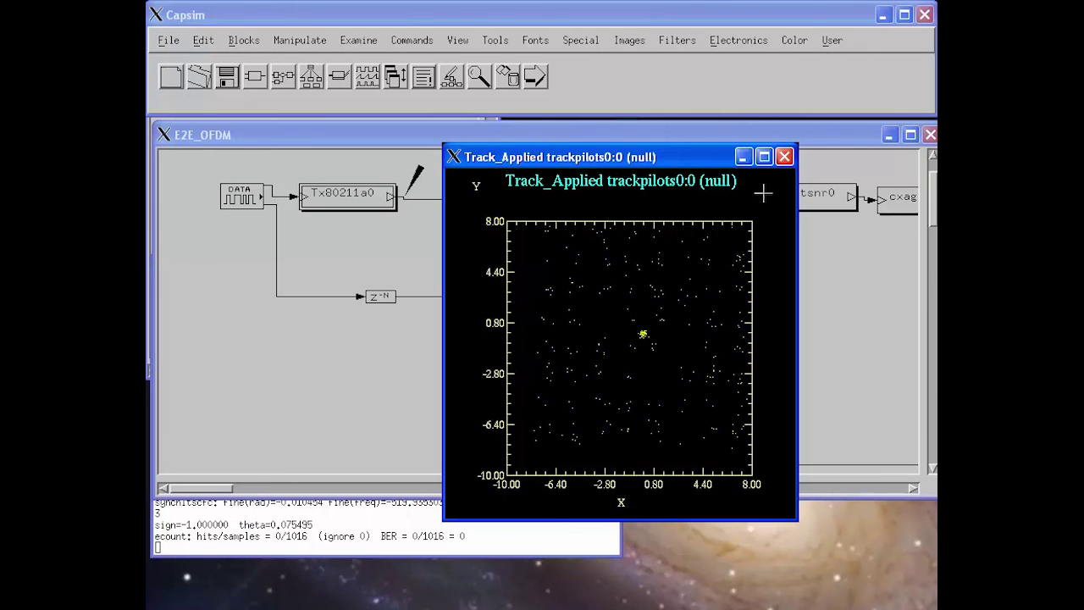
pyautogui.click(412, 541)
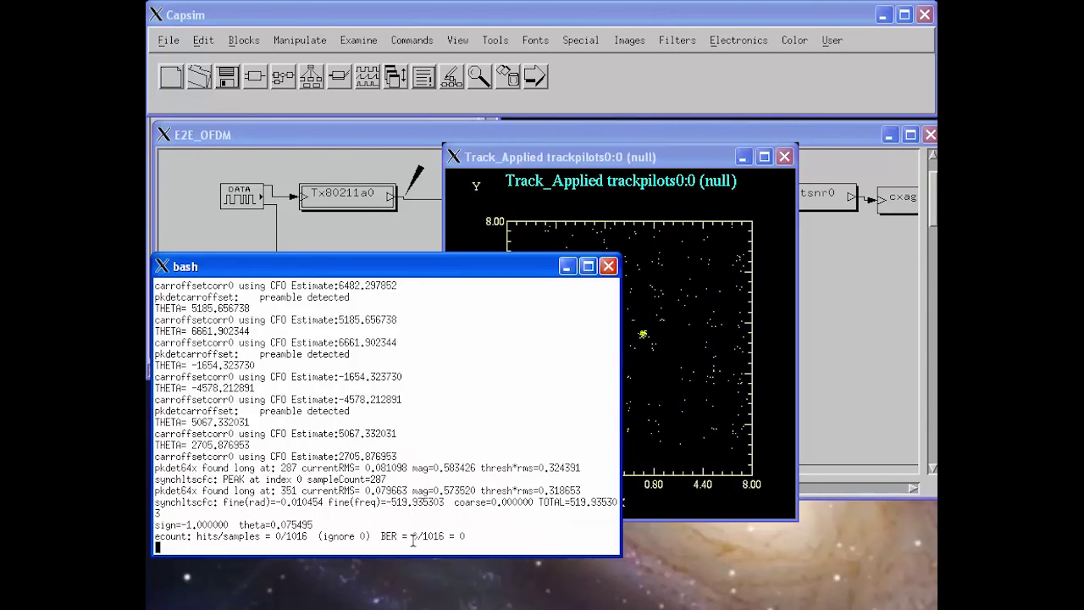
pyautogui.click(373, 230)
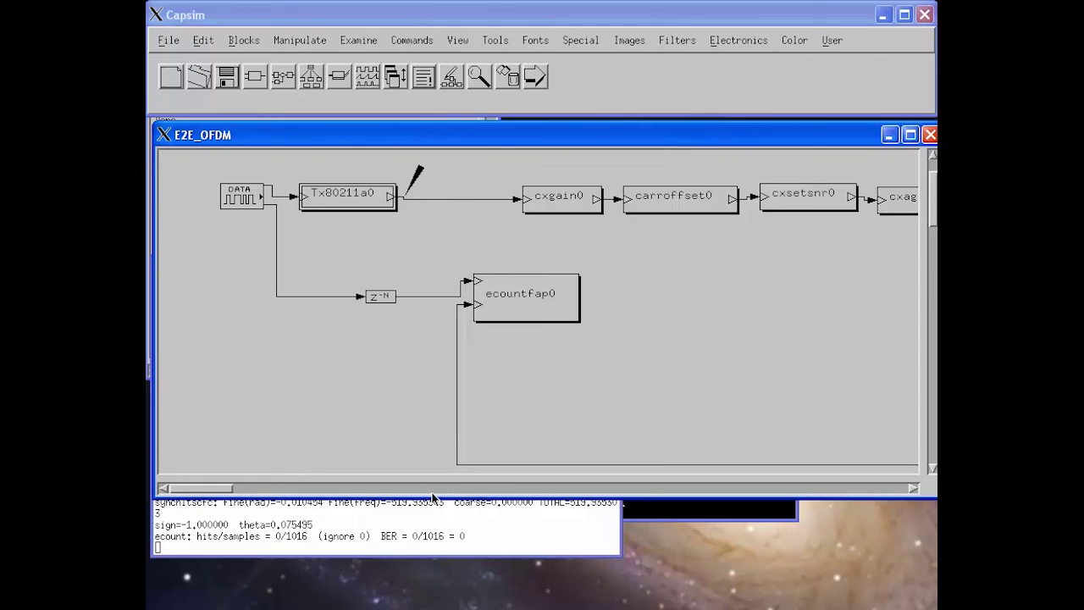